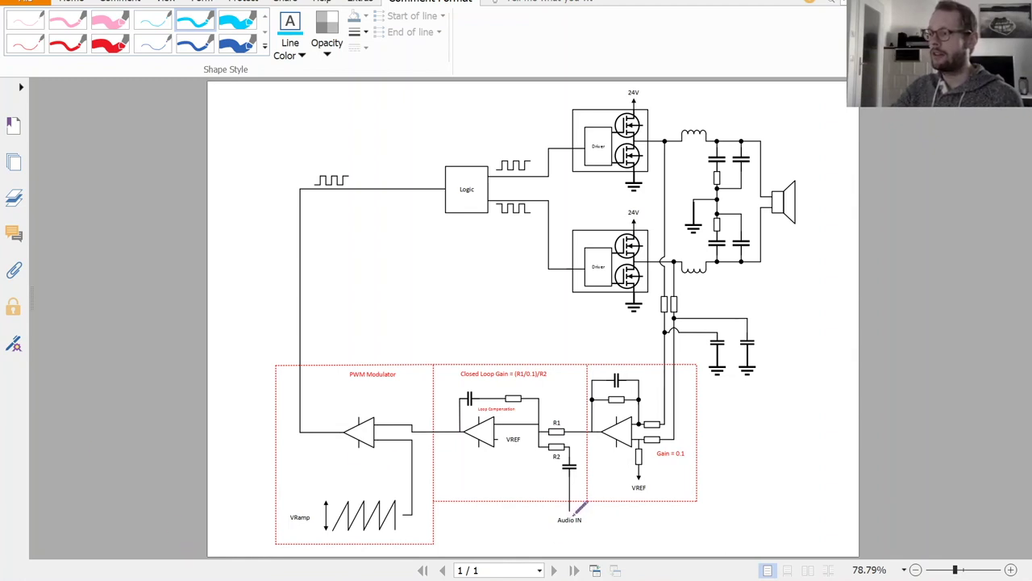
Circle the Audio IN label in light blue and sketch a small audio waveform with axes beside it.
{"action": "left_click_drag", "start_coordinate": [553, 515], "coordinate": [582, 520]}
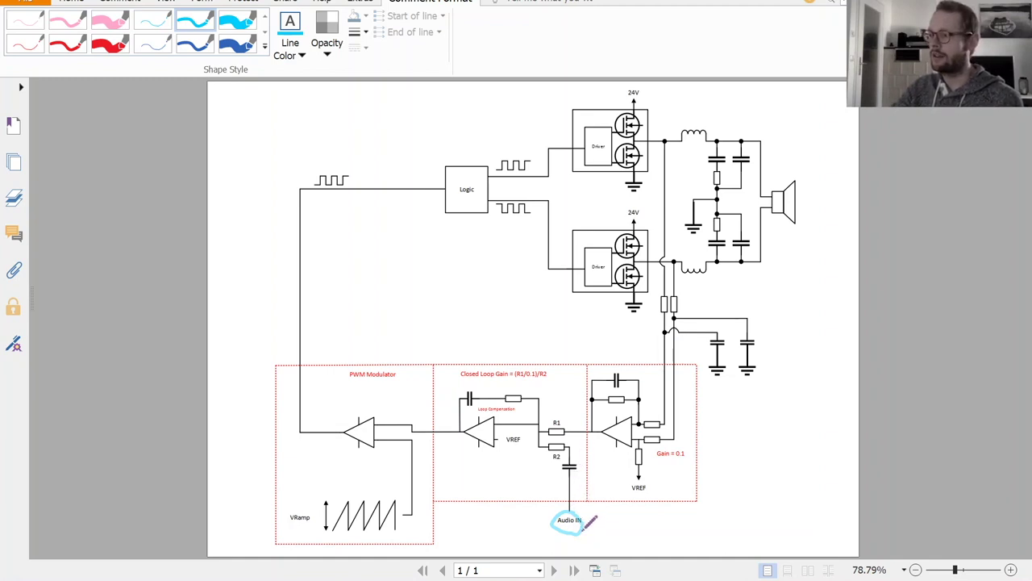
{"action": "mouse_move", "coordinate": [591, 508]}
{"action": "left_mouse_down"}
{"action": "mouse_move", "coordinate": [593, 532]}
{"action": "mouse_move", "coordinate": [619, 532]}
{"action": "mouse_move", "coordinate": [597, 540]}
{"action": "mouse_move", "coordinate": [635, 527]}
{"action": "left_mouse_up"}
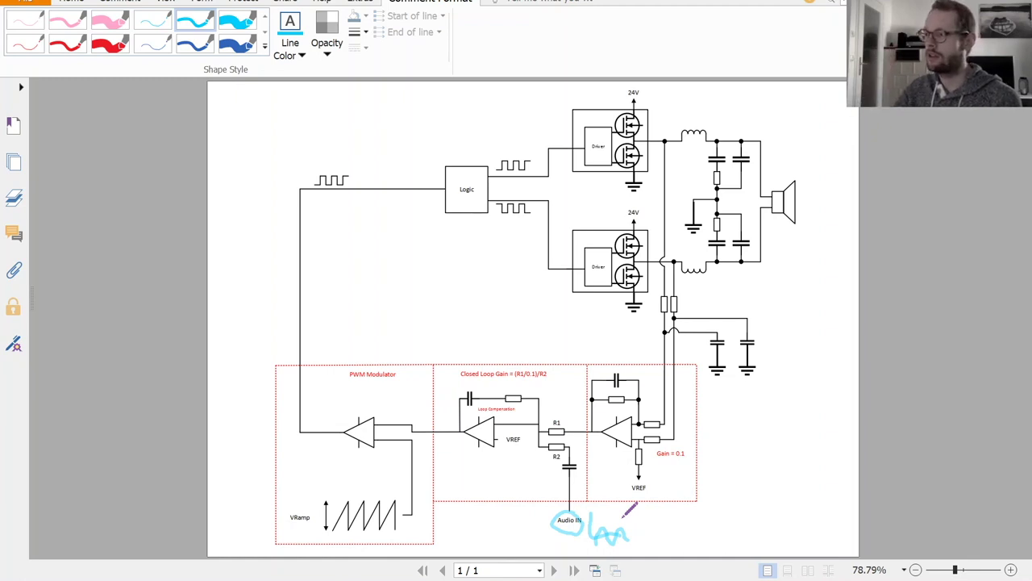
Circle VREF at the loop compensation amplifier and the lower half-bridge's 24V label, and write 12 under VREF.
{"action": "mouse_move", "coordinate": [512, 432]}
{"action": "left_mouse_down"}
{"action": "mouse_move", "coordinate": [502, 440]}
{"action": "mouse_move", "coordinate": [518, 447]}
{"action": "mouse_move", "coordinate": [522, 432]}
{"action": "mouse_move", "coordinate": [512, 431]}
{"action": "left_mouse_up"}
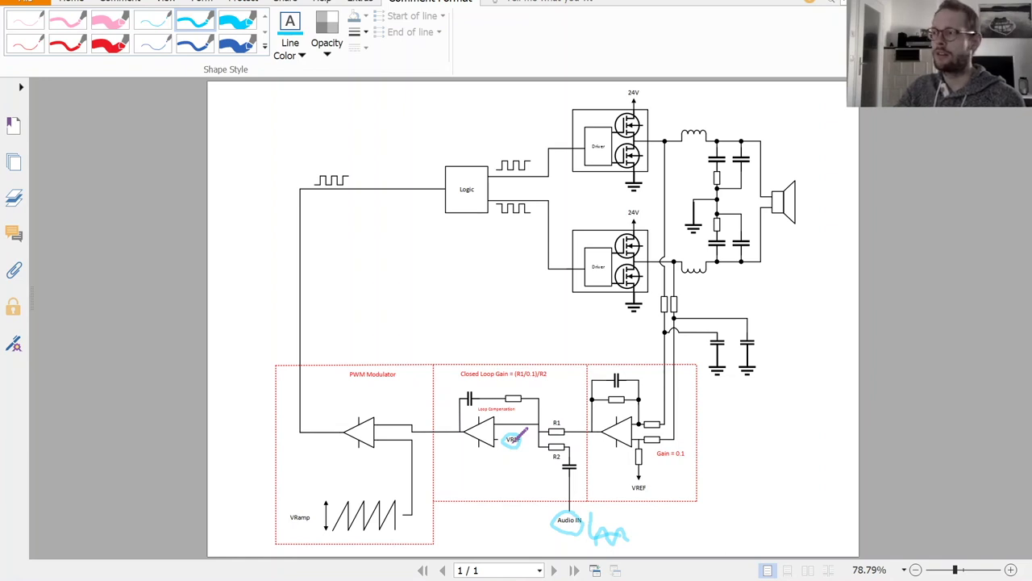
{"action": "left_click_drag", "start_coordinate": [639, 205], "coordinate": [633, 203]}
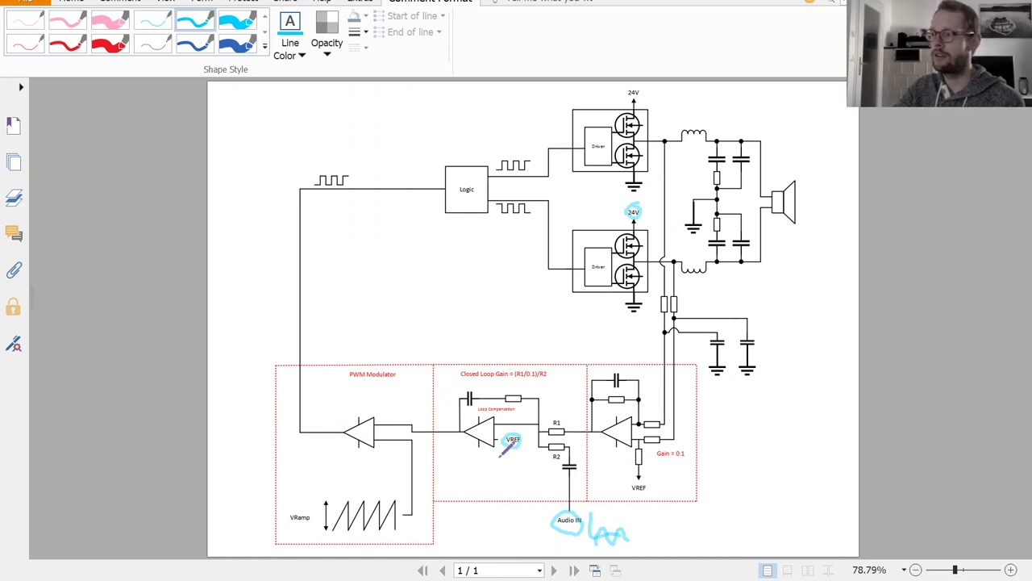
{"action": "mouse_move", "coordinate": [503, 453]}
{"action": "left_mouse_down"}
{"action": "mouse_move", "coordinate": [516, 446]}
{"action": "mouse_move", "coordinate": [520, 466]}
{"action": "left_mouse_up"}
Draw a leader line from R2 down to a sketched waveform with axes, marked 12 at its level.
{"action": "left_click_drag", "start_coordinate": [526, 513], "coordinate": [574, 442]}
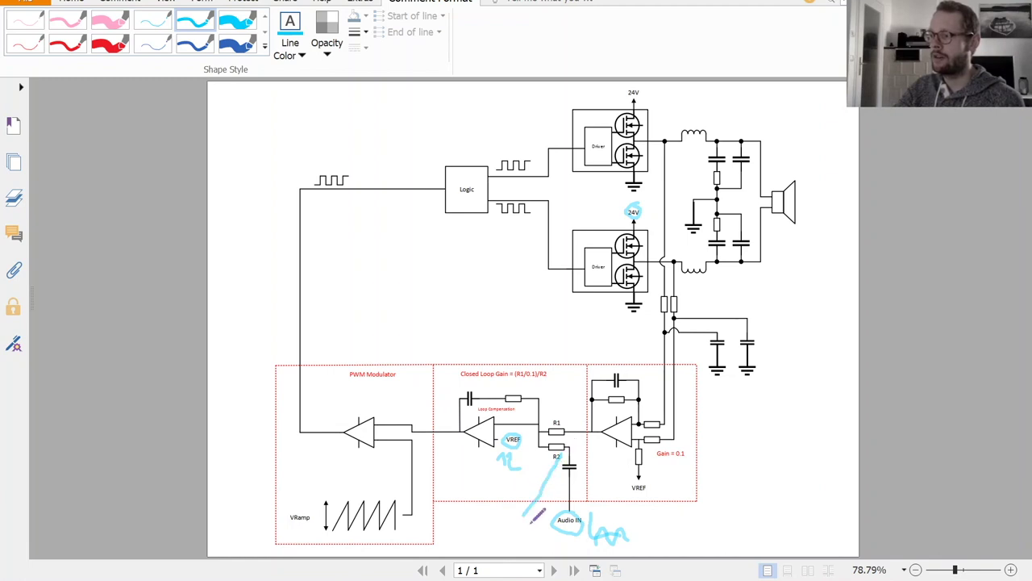
{"action": "mouse_move", "coordinate": [498, 514]}
{"action": "left_mouse_down"}
{"action": "mouse_move", "coordinate": [498, 547]}
{"action": "mouse_move", "coordinate": [536, 542]}
{"action": "mouse_move", "coordinate": [502, 527]}
{"action": "mouse_move", "coordinate": [534, 522]}
{"action": "left_mouse_up"}
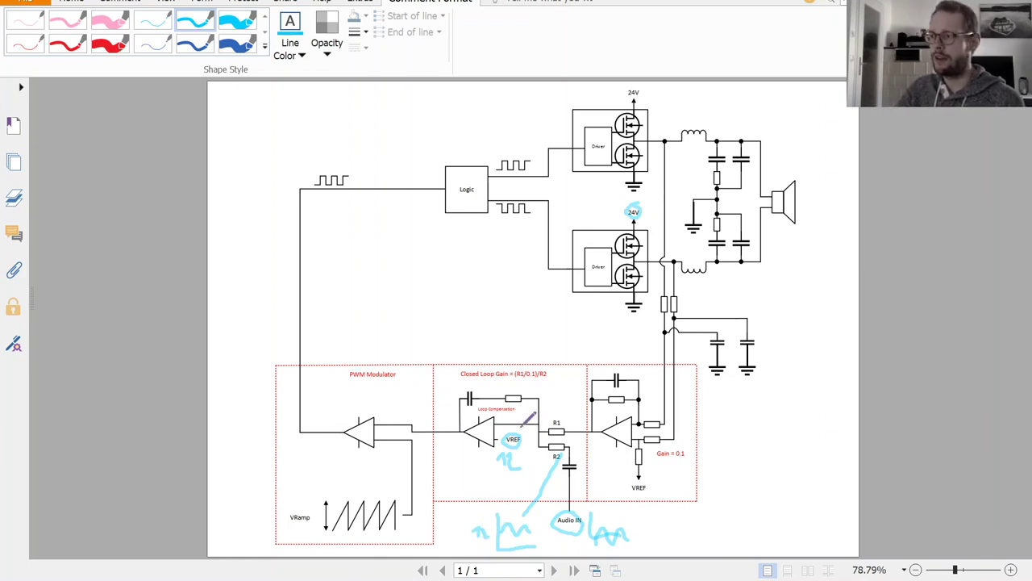
Trace the error signal into the PWM comparator, circle the VRamp sawtooth with a wave through it, and sketch the comparator's output pulses.
{"action": "left_click_drag", "start_coordinate": [461, 427], "coordinate": [376, 425]}
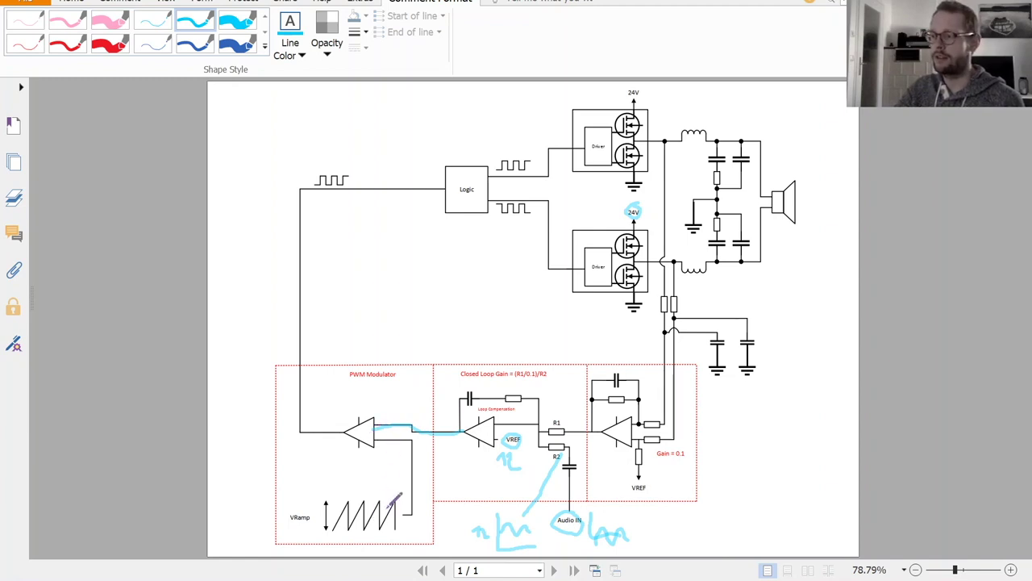
{"action": "mouse_move", "coordinate": [390, 494]}
{"action": "left_mouse_down"}
{"action": "mouse_move", "coordinate": [347, 500]}
{"action": "mouse_move", "coordinate": [329, 518]}
{"action": "mouse_move", "coordinate": [352, 535]}
{"action": "mouse_move", "coordinate": [405, 527]}
{"action": "mouse_move", "coordinate": [409, 511]}
{"action": "mouse_move", "coordinate": [394, 491]}
{"action": "left_mouse_up"}
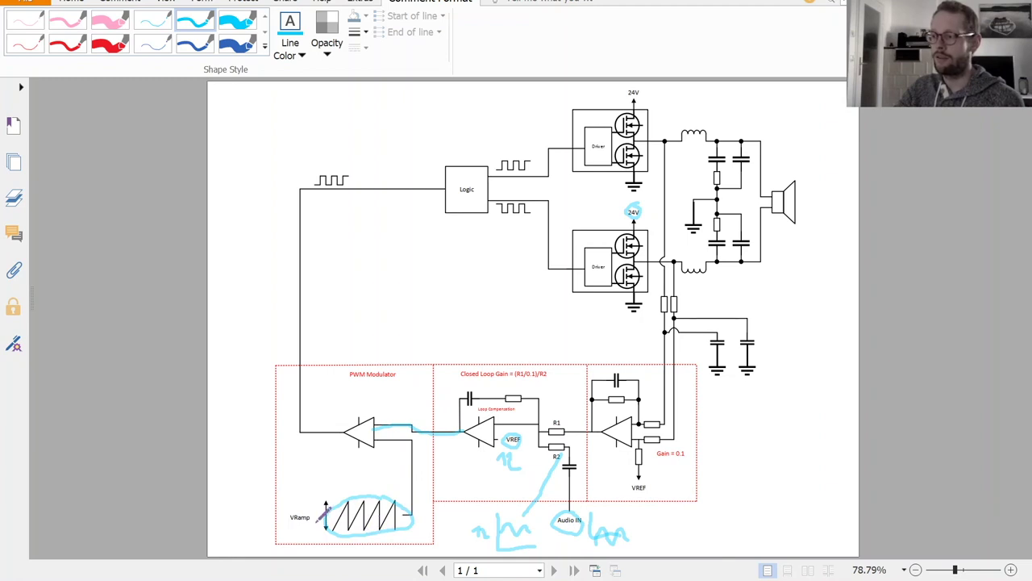
{"action": "mouse_move", "coordinate": [313, 526]}
{"action": "left_mouse_down"}
{"action": "mouse_move", "coordinate": [347, 505]}
{"action": "mouse_move", "coordinate": [392, 523]}
{"action": "mouse_move", "coordinate": [407, 511]}
{"action": "mouse_move", "coordinate": [396, 507]}
{"action": "left_mouse_up"}
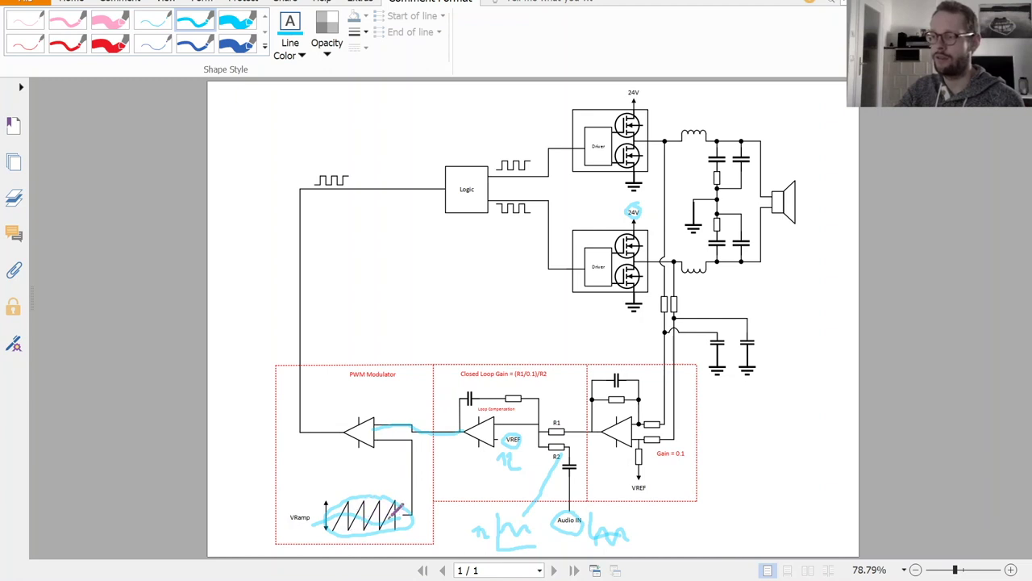
{"action": "mouse_move", "coordinate": [301, 455]}
{"action": "left_mouse_down"}
{"action": "mouse_move", "coordinate": [306, 437]}
{"action": "mouse_move", "coordinate": [313, 453]}
{"action": "mouse_move", "coordinate": [335, 441]}
{"action": "mouse_move", "coordinate": [341, 456]}
{"action": "left_mouse_up"}
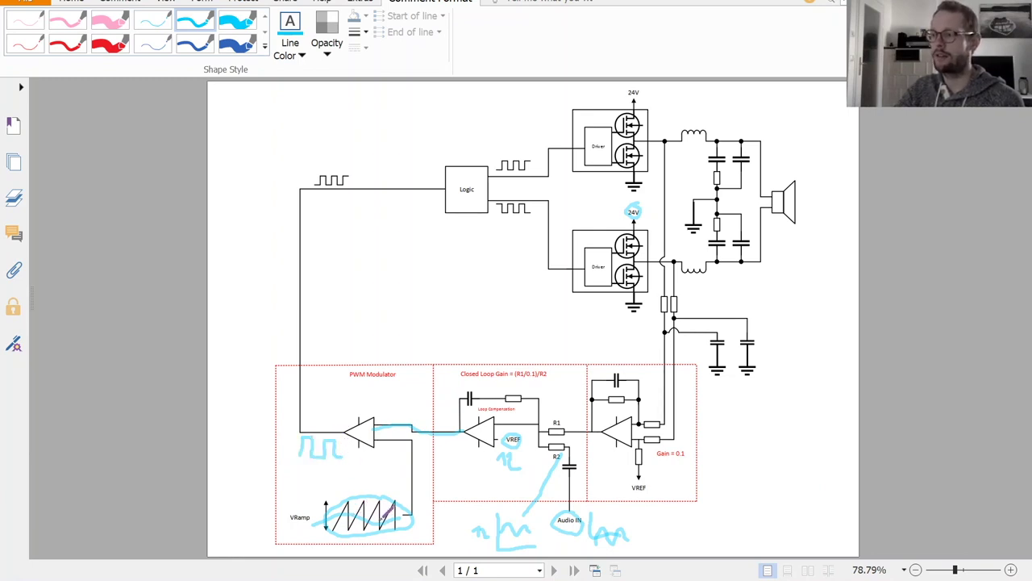
Trace the comparator output to the Logic block and circle its input and output pulse trains, writing 5 at the upper output.
{"action": "mouse_move", "coordinate": [343, 419]}
{"action": "left_mouse_down"}
{"action": "mouse_move", "coordinate": [304, 386]}
{"action": "mouse_move", "coordinate": [303, 222]}
{"action": "mouse_move", "coordinate": [320, 193]}
{"action": "mouse_move", "coordinate": [440, 187]}
{"action": "left_mouse_up"}
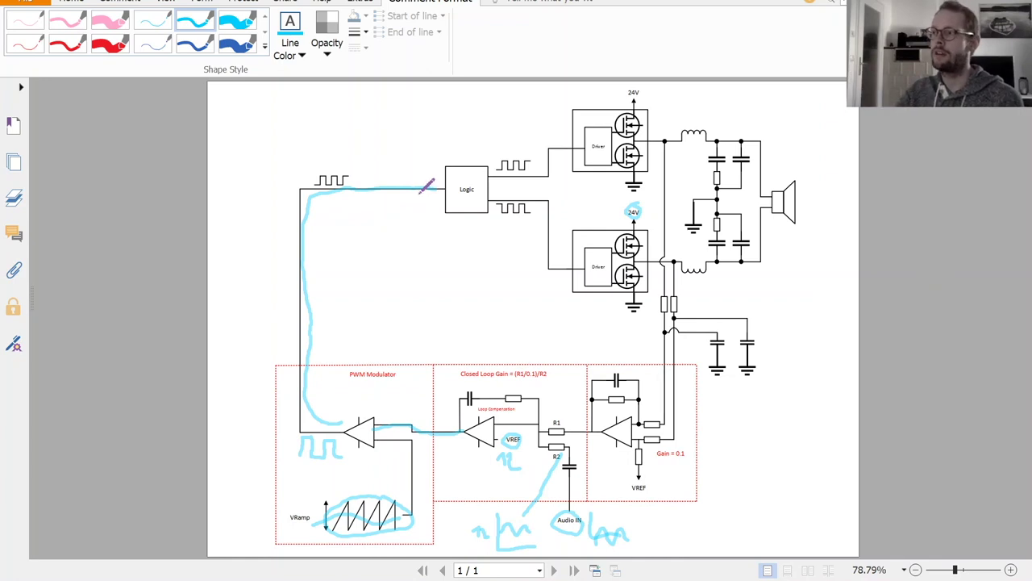
{"action": "mouse_move", "coordinate": [345, 163]}
{"action": "left_mouse_down"}
{"action": "mouse_move", "coordinate": [316, 183]}
{"action": "mouse_move", "coordinate": [348, 166]}
{"action": "left_mouse_up"}
{"action": "mouse_move", "coordinate": [506, 153]}
{"action": "left_mouse_down"}
{"action": "mouse_move", "coordinate": [494, 169]}
{"action": "mouse_move", "coordinate": [513, 176]}
{"action": "mouse_move", "coordinate": [501, 224]}
{"action": "mouse_move", "coordinate": [522, 194]}
{"action": "left_mouse_up"}
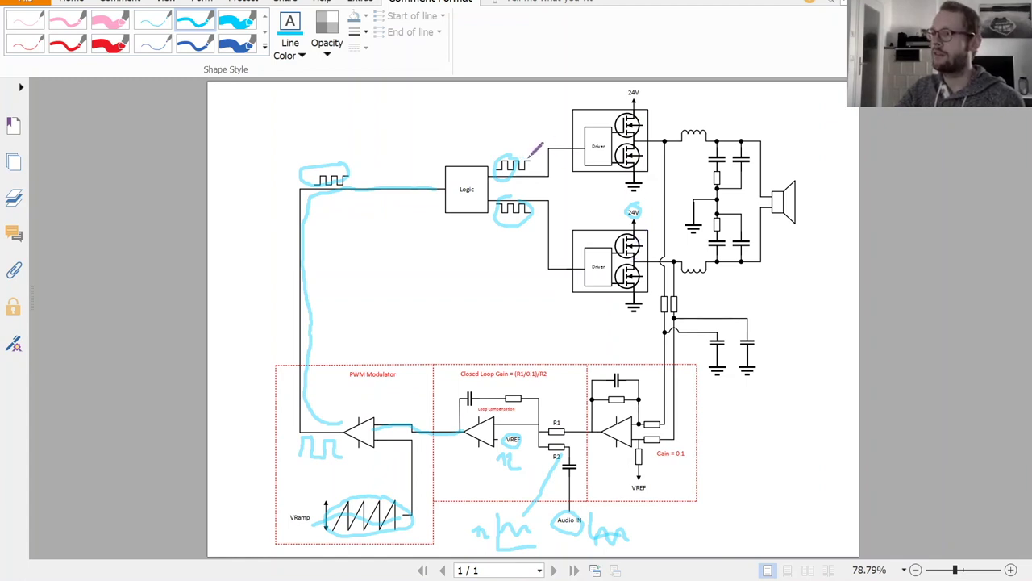
{"action": "left_click_drag", "start_coordinate": [529, 154], "coordinate": [524, 154]}
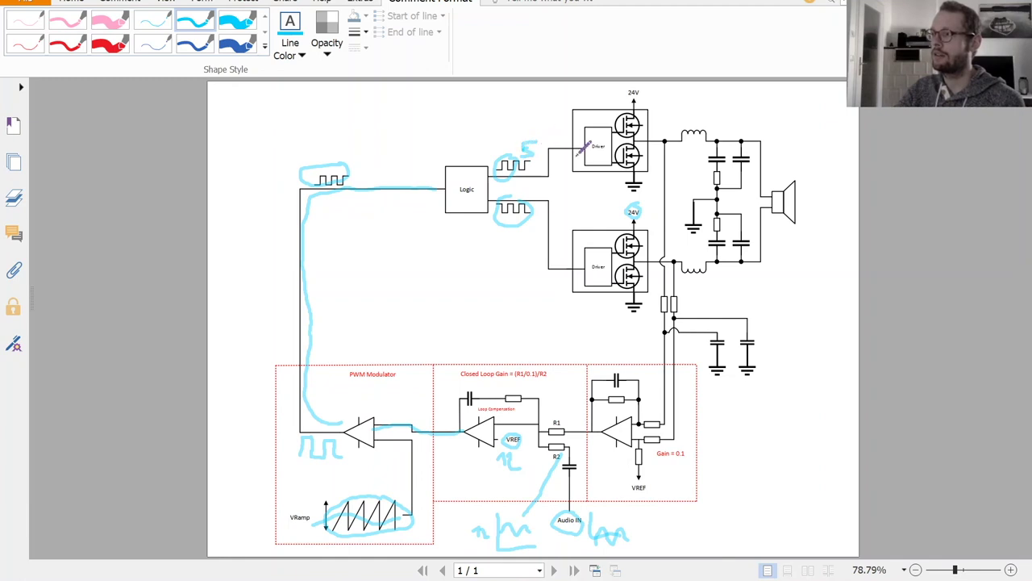
Sketch square pulses at the upper half-bridge output and trace both half-bridge outputs through their inductors to the speaker.
{"action": "mouse_move", "coordinate": [653, 115]}
{"action": "left_mouse_down"}
{"action": "mouse_move", "coordinate": [652, 91]}
{"action": "mouse_move", "coordinate": [665, 89]}
{"action": "mouse_move", "coordinate": [667, 111]}
{"action": "mouse_move", "coordinate": [678, 93]}
{"action": "mouse_move", "coordinate": [685, 117]}
{"action": "left_mouse_up"}
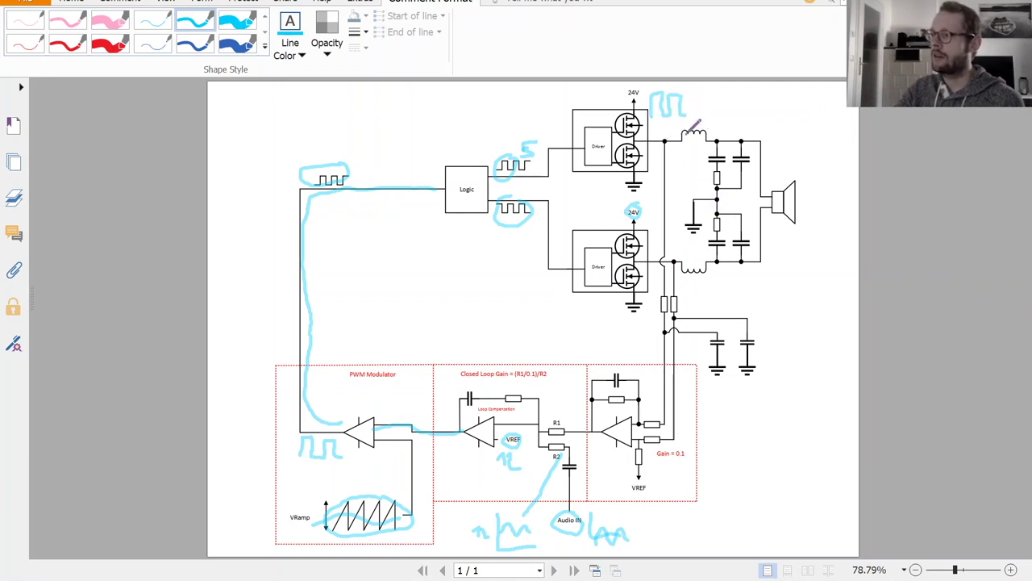
{"action": "mouse_move", "coordinate": [651, 142]}
{"action": "left_mouse_down"}
{"action": "mouse_move", "coordinate": [738, 145]}
{"action": "mouse_move", "coordinate": [742, 166]}
{"action": "mouse_move", "coordinate": [776, 195]}
{"action": "left_mouse_up"}
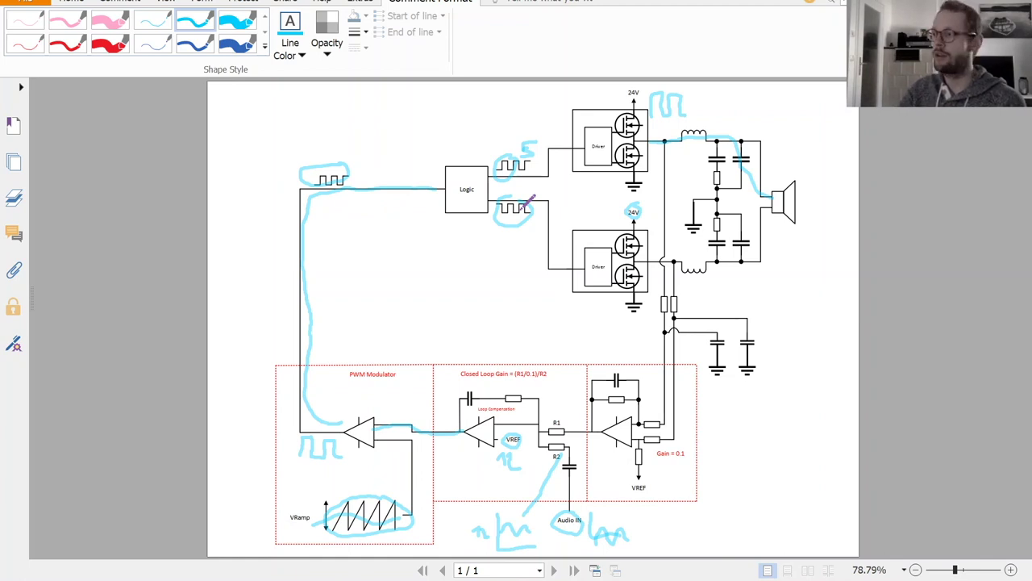
{"action": "mouse_move", "coordinate": [636, 263]}
{"action": "left_mouse_down"}
{"action": "mouse_move", "coordinate": [735, 252]}
{"action": "mouse_move", "coordinate": [777, 199]}
{"action": "left_mouse_up"}
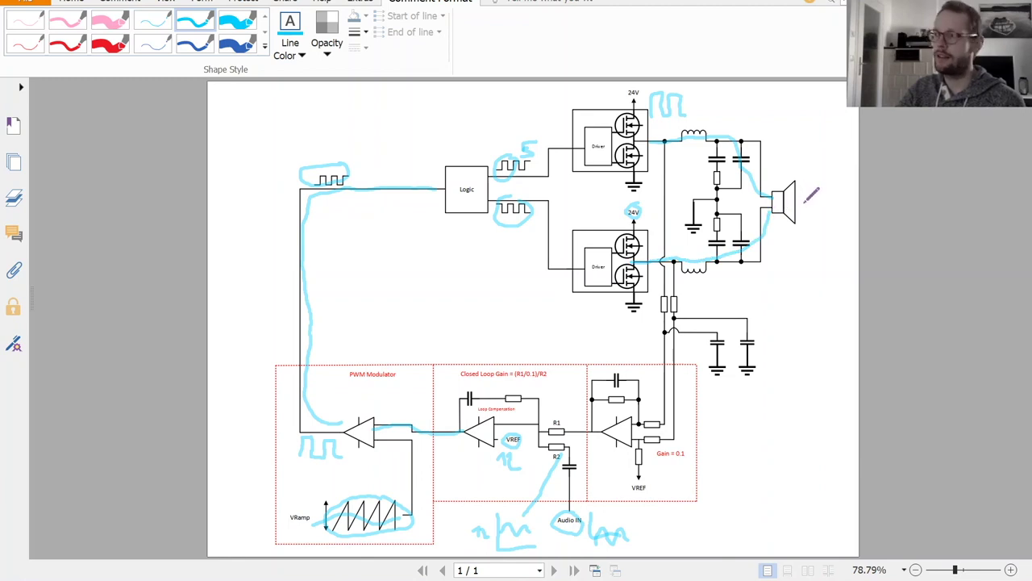
{"action": "mouse_move", "coordinate": [801, 208]}
{"action": "left_mouse_down"}
{"action": "mouse_move", "coordinate": [816, 187]}
{"action": "mouse_move", "coordinate": [830, 211]}
{"action": "mouse_move", "coordinate": [844, 201]}
{"action": "mouse_move", "coordinate": [845, 191]}
{"action": "mouse_move", "coordinate": [800, 225]}
{"action": "mouse_move", "coordinate": [854, 211]}
{"action": "left_mouse_up"}
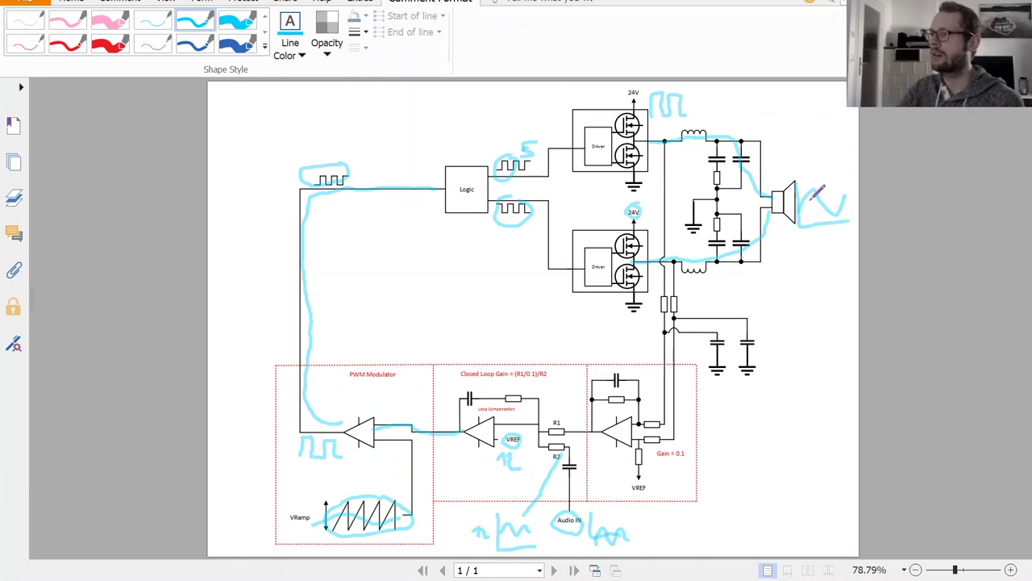
{"action": "key", "text": "ctrl+z"}
{"action": "key", "text": "ctrl+z"}
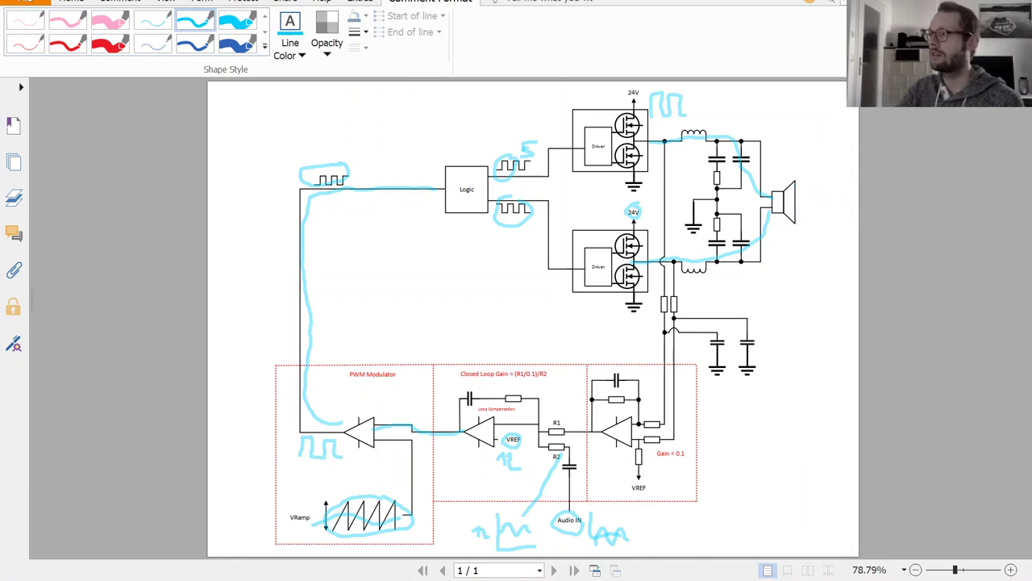
Sketch the waveform across the speaker centred on its axis, plus separate plots of the upper and lower speaker terminal waveforms.
{"action": "mouse_move", "coordinate": [808, 179]}
{"action": "left_mouse_down"}
{"action": "mouse_move", "coordinate": [808, 227]}
{"action": "mouse_move", "coordinate": [833, 202]}
{"action": "mouse_move", "coordinate": [852, 200]}
{"action": "mouse_move", "coordinate": [825, 193]}
{"action": "mouse_move", "coordinate": [812, 210]}
{"action": "mouse_move", "coordinate": [833, 204]}
{"action": "mouse_move", "coordinate": [841, 219]}
{"action": "mouse_move", "coordinate": [853, 197]}
{"action": "left_mouse_up"}
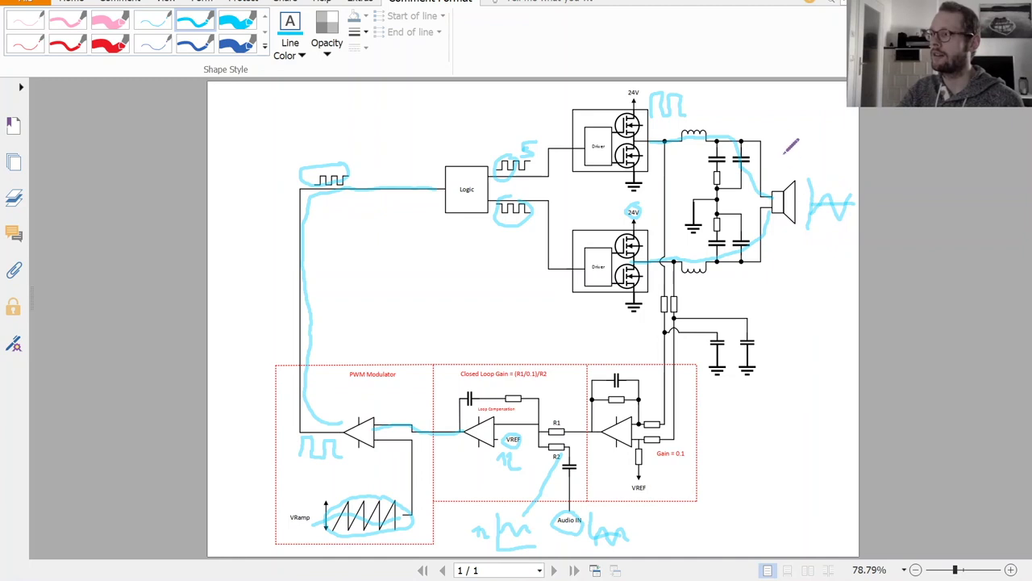
{"action": "mouse_move", "coordinate": [756, 137]}
{"action": "left_mouse_down"}
{"action": "mouse_move", "coordinate": [775, 113]}
{"action": "mouse_move", "coordinate": [777, 133]}
{"action": "mouse_move", "coordinate": [821, 130]}
{"action": "left_mouse_up"}
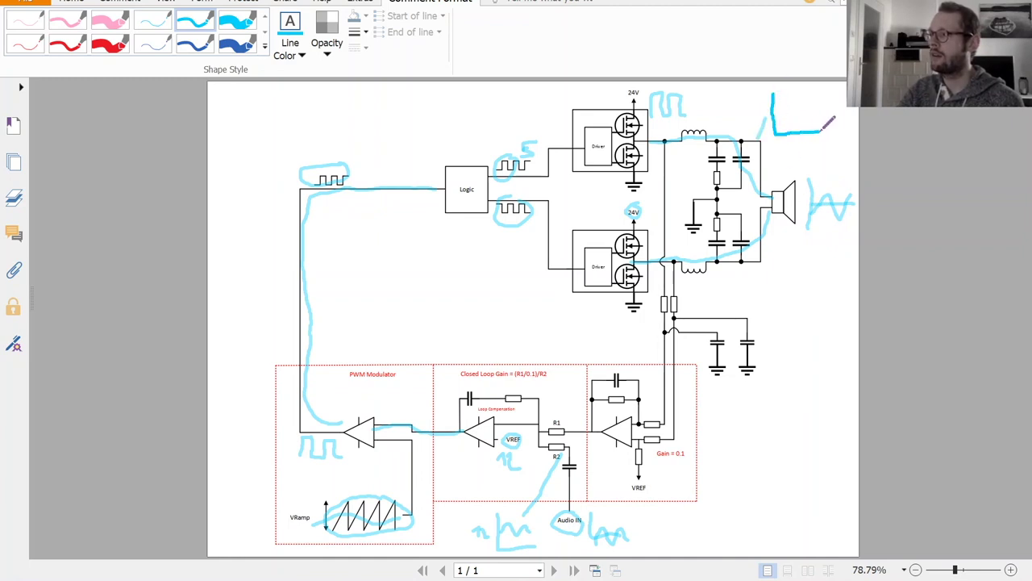
{"action": "left_click_drag", "start_coordinate": [777, 111], "coordinate": [816, 101]}
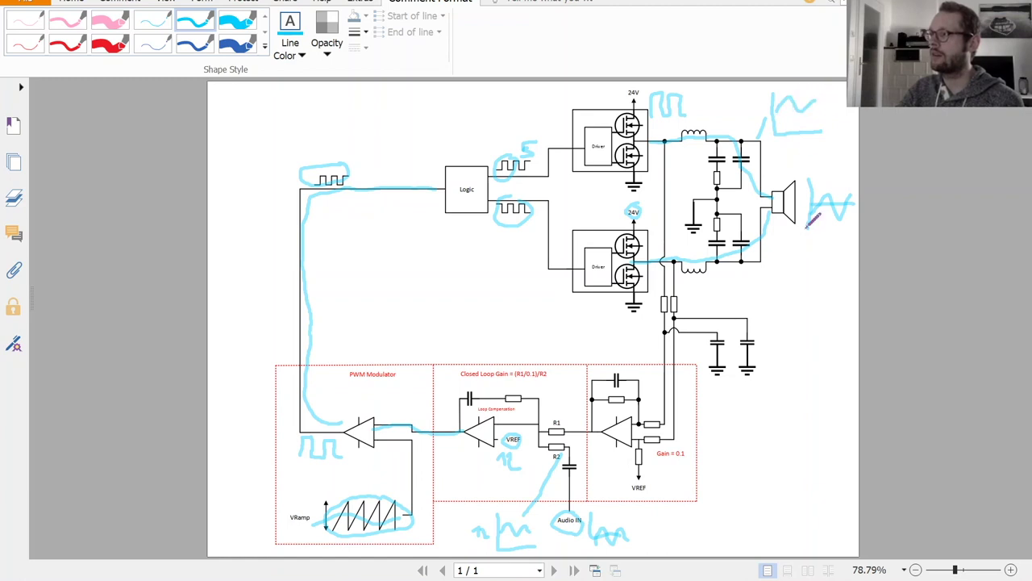
{"action": "mouse_move", "coordinate": [779, 244]}
{"action": "left_mouse_down"}
{"action": "mouse_move", "coordinate": [783, 290]}
{"action": "mouse_move", "coordinate": [821, 288]}
{"action": "left_mouse_up"}
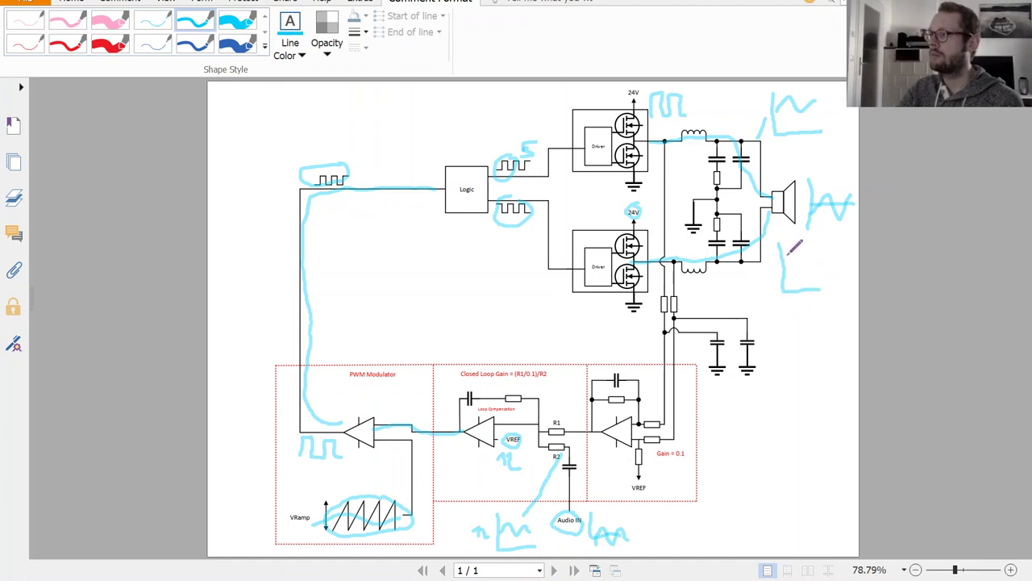
{"action": "left_click_drag", "start_coordinate": [788, 253], "coordinate": [806, 259]}
{"action": "left_click_drag", "start_coordinate": [806, 260], "coordinate": [824, 260]}
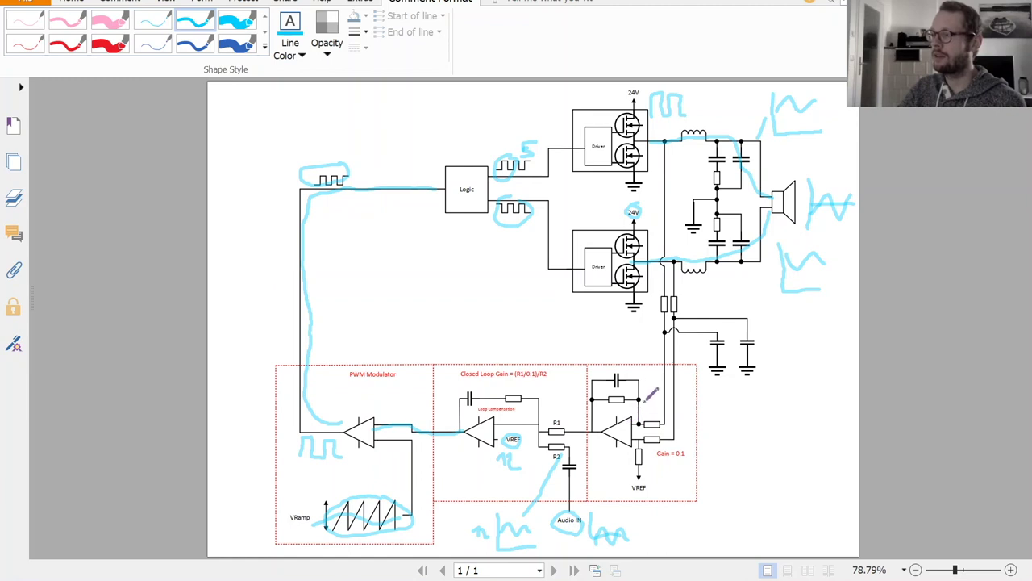
Circle the RC filter in the feedback lines and sketch the square wave entering it and the smoothed waveform leaving it.
{"action": "mouse_move", "coordinate": [685, 285]}
{"action": "left_mouse_down"}
{"action": "mouse_move", "coordinate": [657, 298]}
{"action": "mouse_move", "coordinate": [658, 329]}
{"action": "mouse_move", "coordinate": [707, 361]}
{"action": "mouse_move", "coordinate": [713, 378]}
{"action": "mouse_move", "coordinate": [745, 385]}
{"action": "mouse_move", "coordinate": [770, 375]}
{"action": "mouse_move", "coordinate": [761, 326]}
{"action": "mouse_move", "coordinate": [740, 297]}
{"action": "mouse_move", "coordinate": [690, 287]}
{"action": "left_mouse_up"}
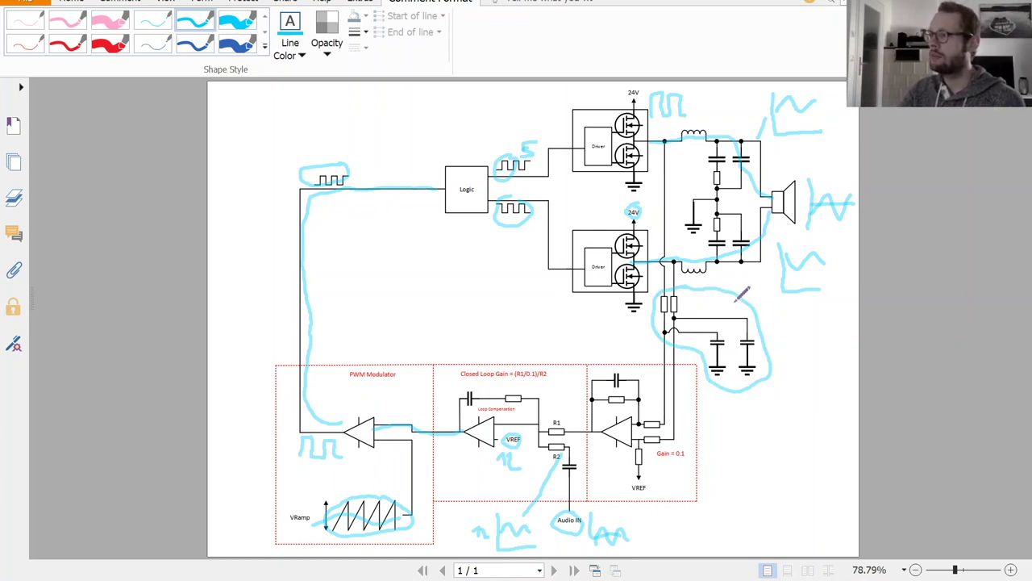
{"action": "mouse_move", "coordinate": [743, 287]}
{"action": "left_mouse_down"}
{"action": "mouse_move", "coordinate": [756, 267]}
{"action": "mouse_move", "coordinate": [762, 287]}
{"action": "mouse_move", "coordinate": [765, 271]}
{"action": "mouse_move", "coordinate": [782, 287]}
{"action": "left_mouse_up"}
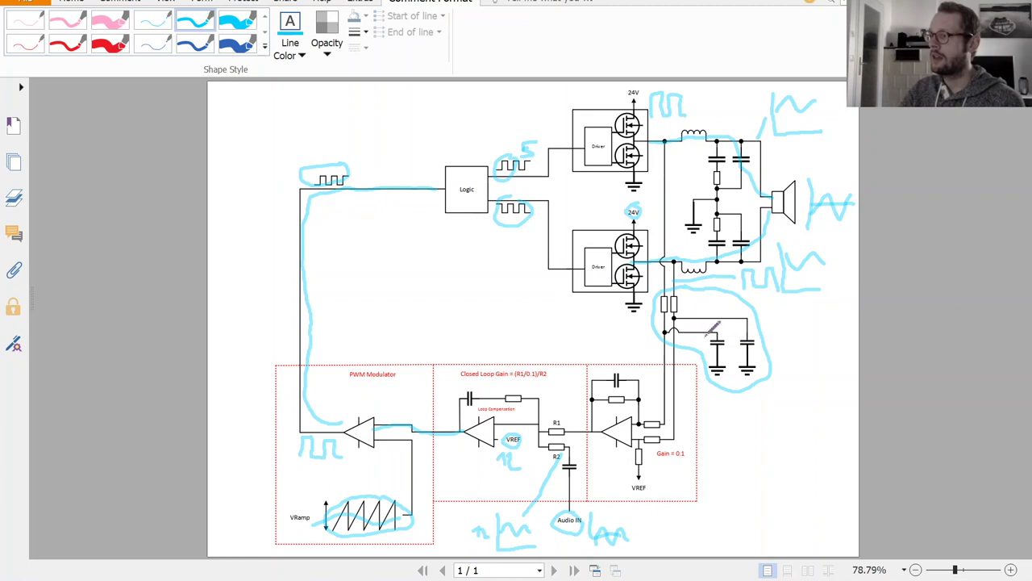
{"action": "mouse_move", "coordinate": [677, 311]}
{"action": "left_mouse_down"}
{"action": "mouse_move", "coordinate": [778, 318]}
{"action": "mouse_move", "coordinate": [790, 358]}
{"action": "mouse_move", "coordinate": [841, 360]}
{"action": "left_mouse_up"}
{"action": "left_click_drag", "start_coordinate": [793, 330], "coordinate": [839, 317]}
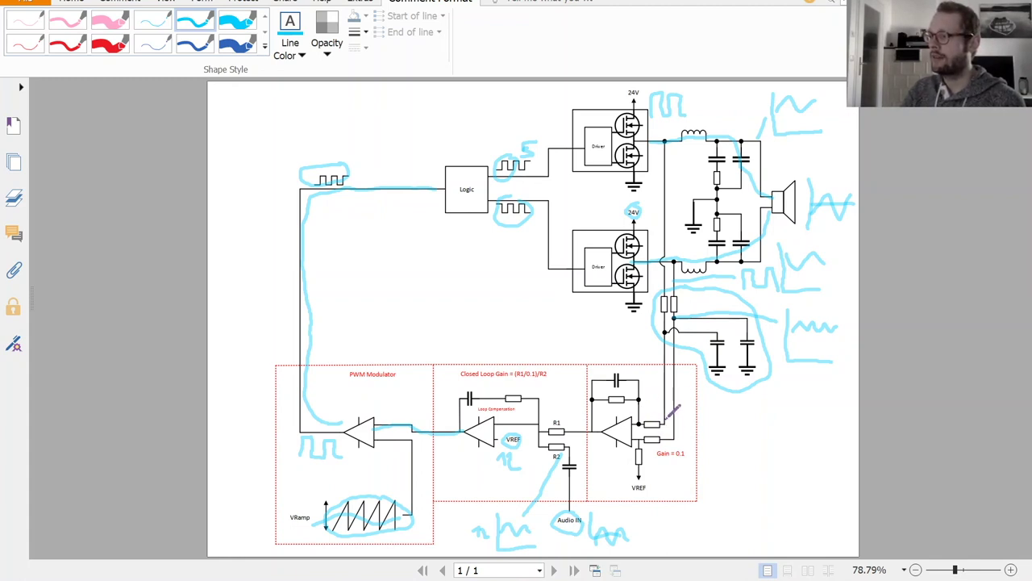
Draw leader lines from both inputs of the 0.1-gain amplifier and sketch a small waveform plot at each end.
{"action": "left_click_drag", "start_coordinate": [666, 419], "coordinate": [748, 421]}
{"action": "left_click_drag", "start_coordinate": [676, 439], "coordinate": [765, 466]}
{"action": "mouse_move", "coordinate": [765, 402]}
{"action": "left_mouse_down"}
{"action": "mouse_move", "coordinate": [763, 423]}
{"action": "mouse_move", "coordinate": [794, 446]}
{"action": "mouse_move", "coordinate": [778, 416]}
{"action": "mouse_move", "coordinate": [795, 422]}
{"action": "left_mouse_up"}
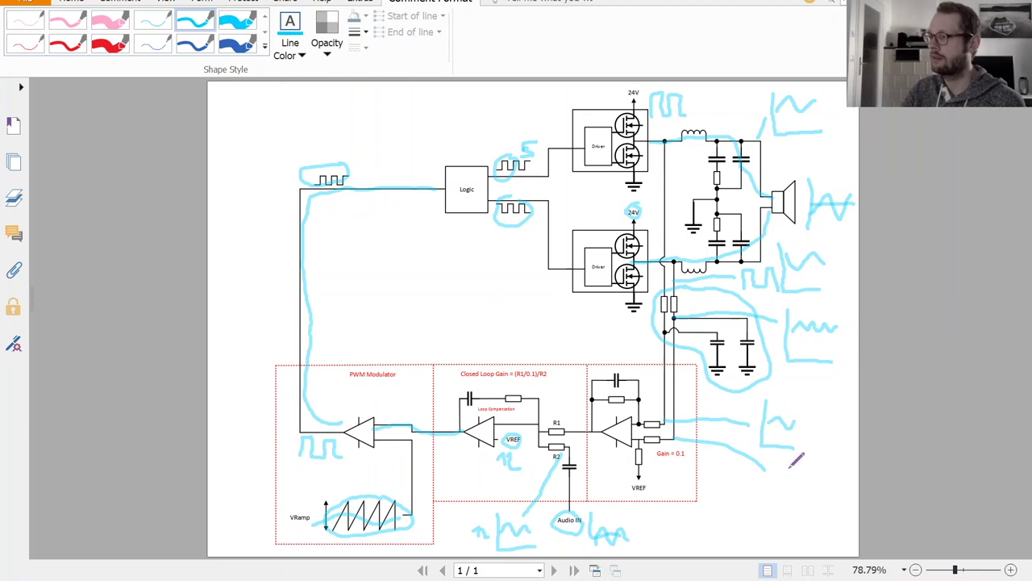
{"action": "mouse_move", "coordinate": [774, 466]}
{"action": "left_mouse_down"}
{"action": "mouse_move", "coordinate": [777, 505]}
{"action": "mouse_move", "coordinate": [802, 508]}
{"action": "mouse_move", "coordinate": [784, 488]}
{"action": "mouse_move", "coordinate": [808, 486]}
{"action": "left_mouse_up"}
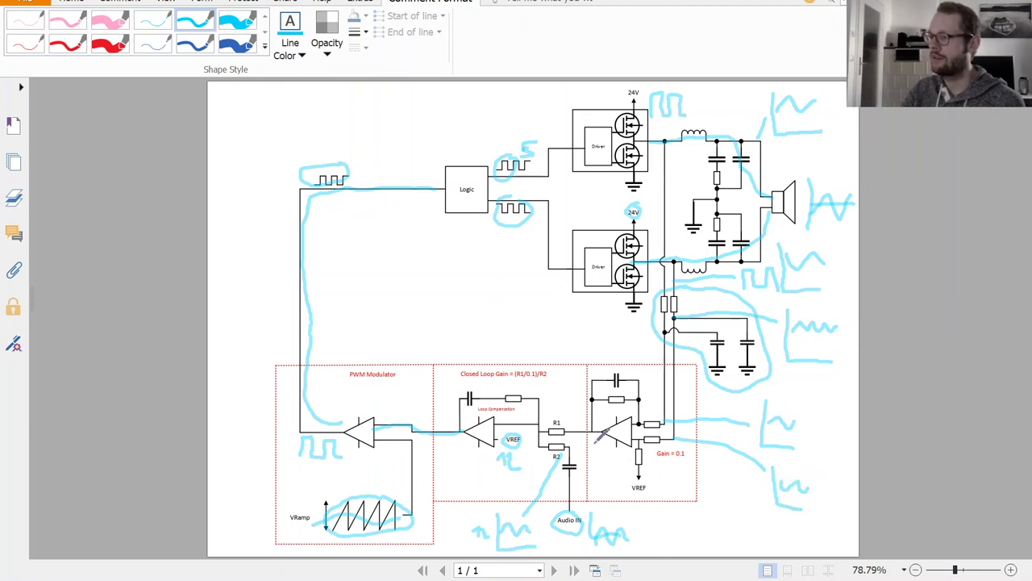
Draw a leader line from the 0.1-gain amplifier's output and sketch its small output waveform with axes.
{"action": "mouse_move", "coordinate": [596, 433]}
{"action": "left_mouse_down"}
{"action": "mouse_move", "coordinate": [611, 468]}
{"action": "mouse_move", "coordinate": [606, 497]}
{"action": "mouse_move", "coordinate": [617, 510]}
{"action": "mouse_move", "coordinate": [637, 508]}
{"action": "left_mouse_up"}
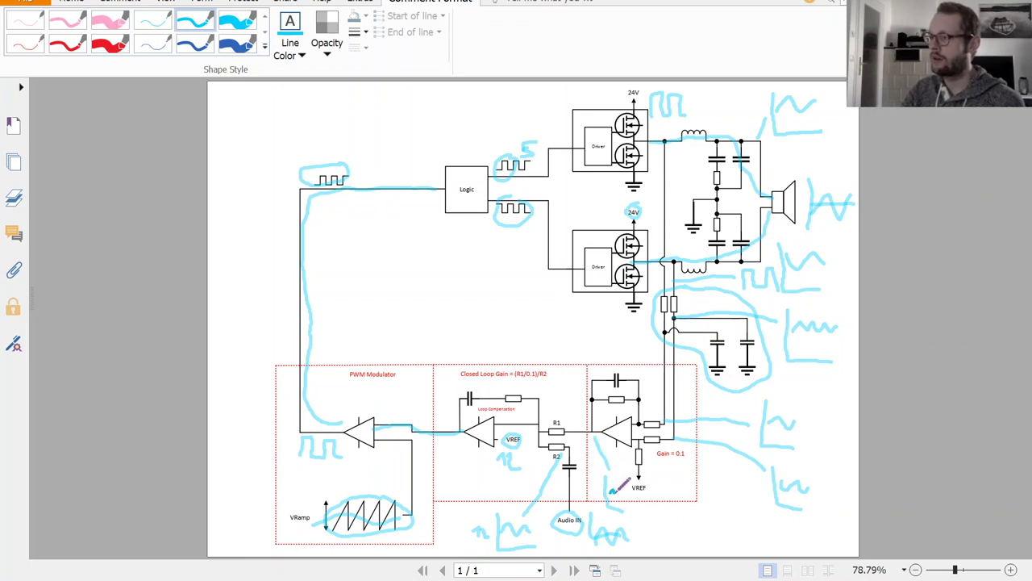
{"action": "left_click_drag", "start_coordinate": [619, 492], "coordinate": [633, 489]}
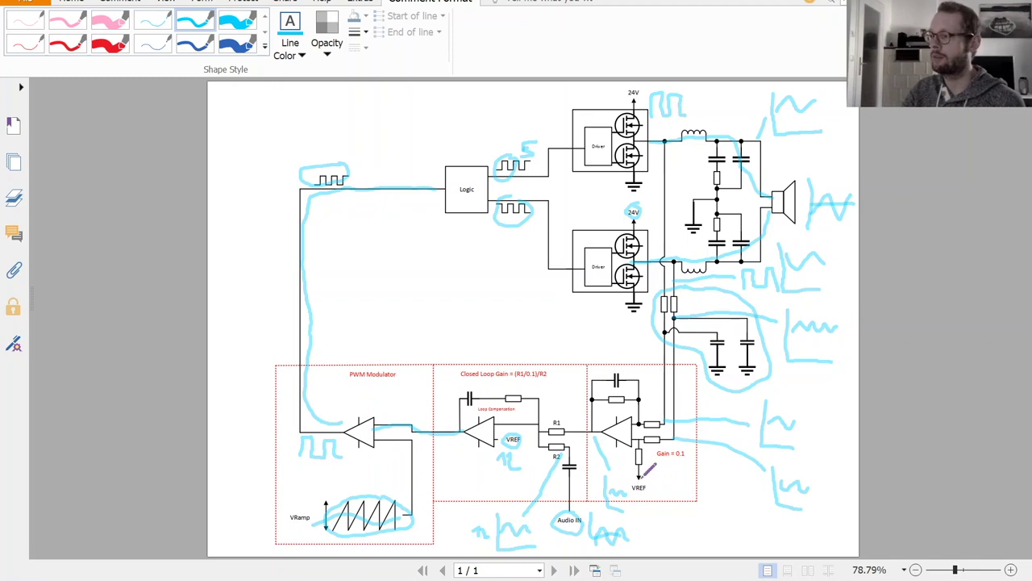
{"action": "mouse_move", "coordinate": [640, 470]}
{"action": "left_mouse_down"}
{"action": "mouse_move", "coordinate": [629, 482]}
{"action": "mouse_move", "coordinate": [650, 492]}
{"action": "mouse_move", "coordinate": [645, 463]}
{"action": "left_mouse_up"}
{"action": "key", "text": "ctrl+z"}
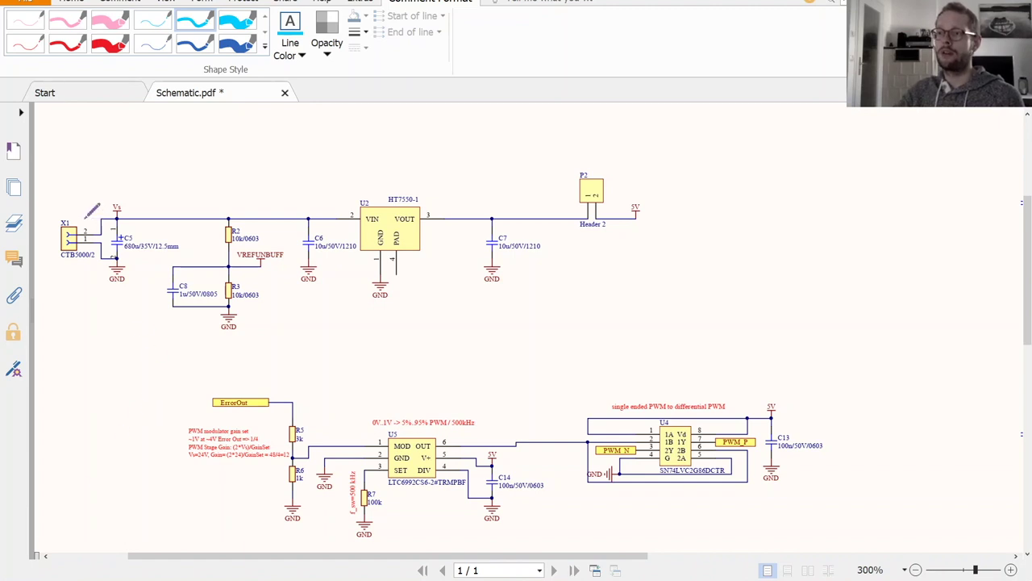
In Schematic.pdf, mark the supply connector X1 and the capacitor C5 with light-blue strokes.
{"action": "mouse_move", "coordinate": [55, 222]}
{"action": "left_mouse_down"}
{"action": "mouse_move", "coordinate": [50, 276]}
{"action": "mouse_move", "coordinate": [87, 204]}
{"action": "left_mouse_up"}
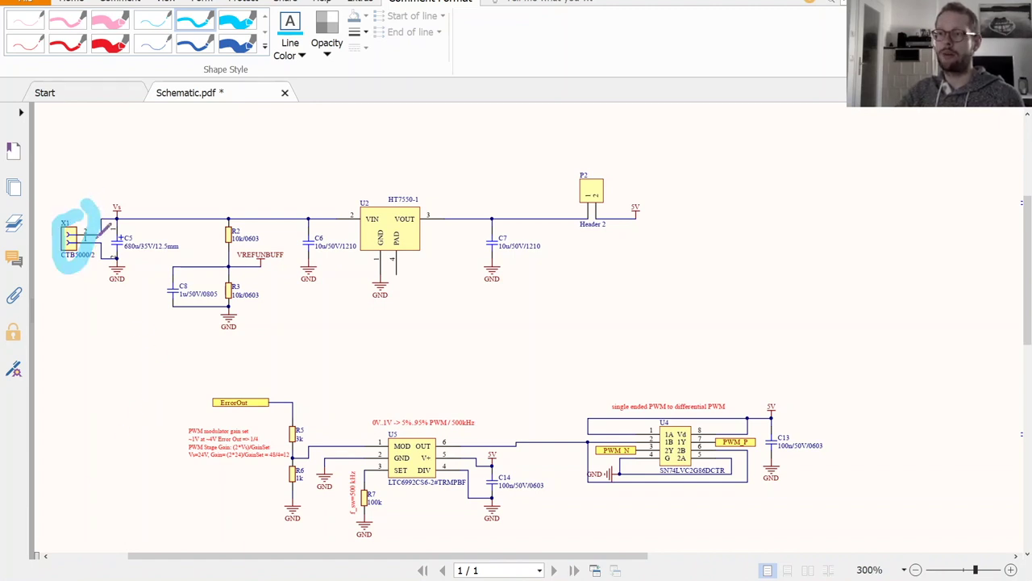
{"action": "left_click_drag", "start_coordinate": [123, 209], "coordinate": [125, 257]}
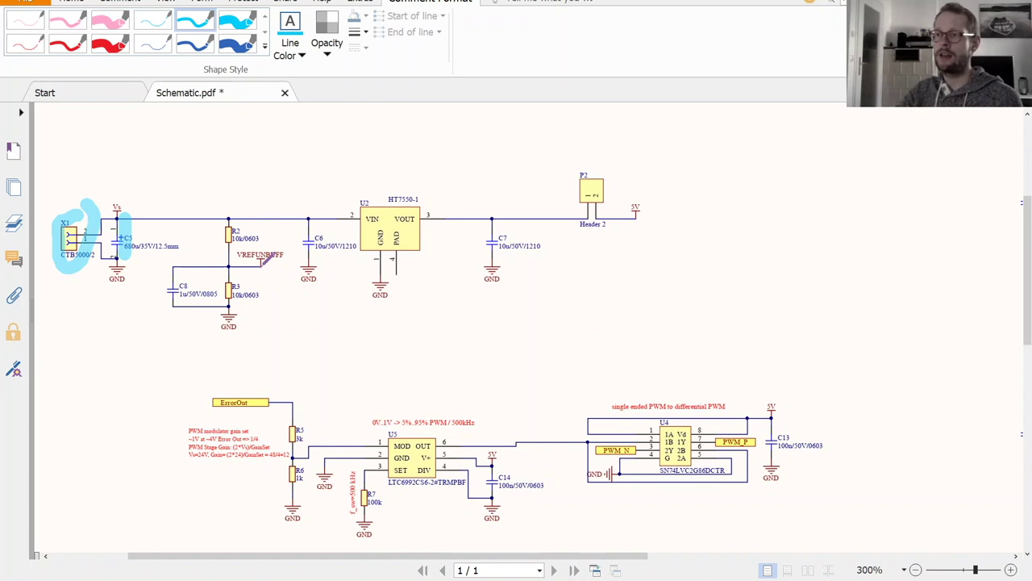
Label the R2–R3 divider midpoint VS/2 with a short leader line, using the thin light-blue pen style.
{"action": "left_click_drag", "start_coordinate": [263, 272], "coordinate": [267, 292]}
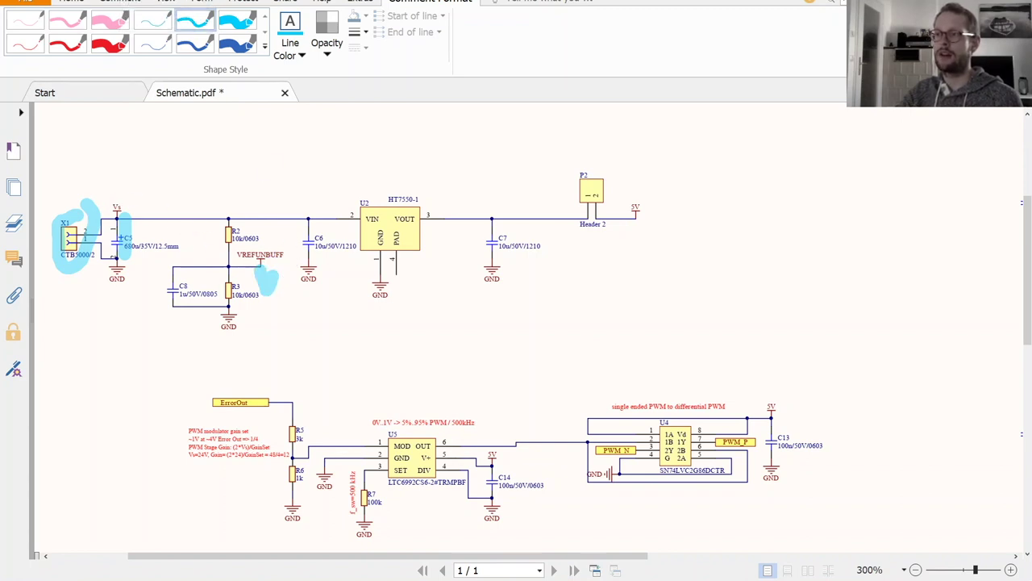
{"action": "key", "text": "ctrl+z"}
{"action": "left_click", "coordinate": [153, 20]}
{"action": "left_click_drag", "start_coordinate": [261, 276], "coordinate": [305, 308]}
{"action": "left_click_drag", "start_coordinate": [234, 273], "coordinate": [256, 282]}
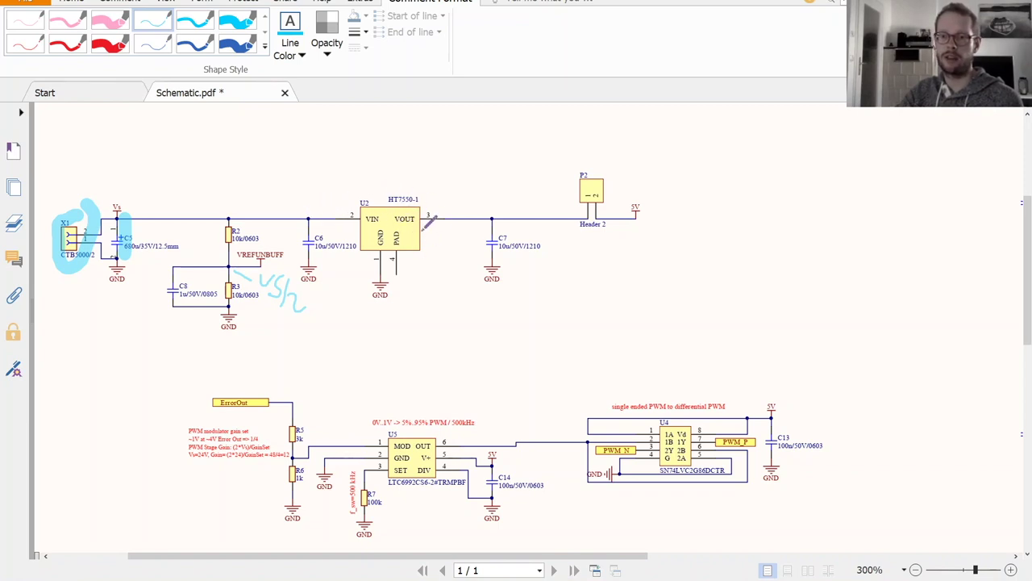
Trace the supply line from C6 over regulator U2 to the 5V rail, and mark the VREF buffer loop at U6's pins 5 to 7.
{"action": "mouse_move", "coordinate": [318, 219]}
{"action": "left_mouse_down"}
{"action": "mouse_move", "coordinate": [396, 190]}
{"action": "mouse_move", "coordinate": [421, 206]}
{"action": "mouse_move", "coordinate": [637, 211]}
{"action": "left_mouse_up"}
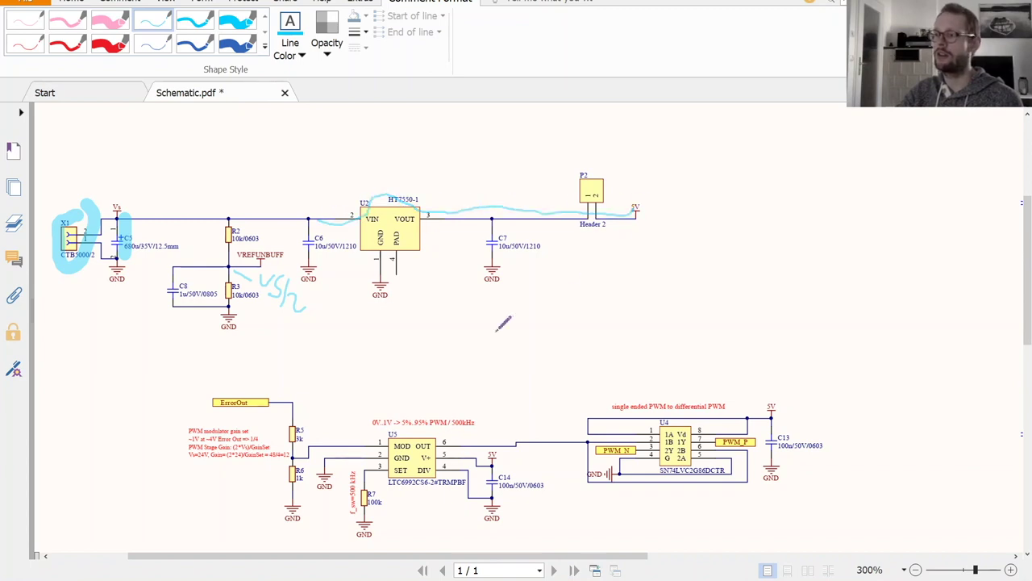
{"action": "scroll", "coordinate": [487, 361], "scroll_direction": "down", "scroll_amount": 5}
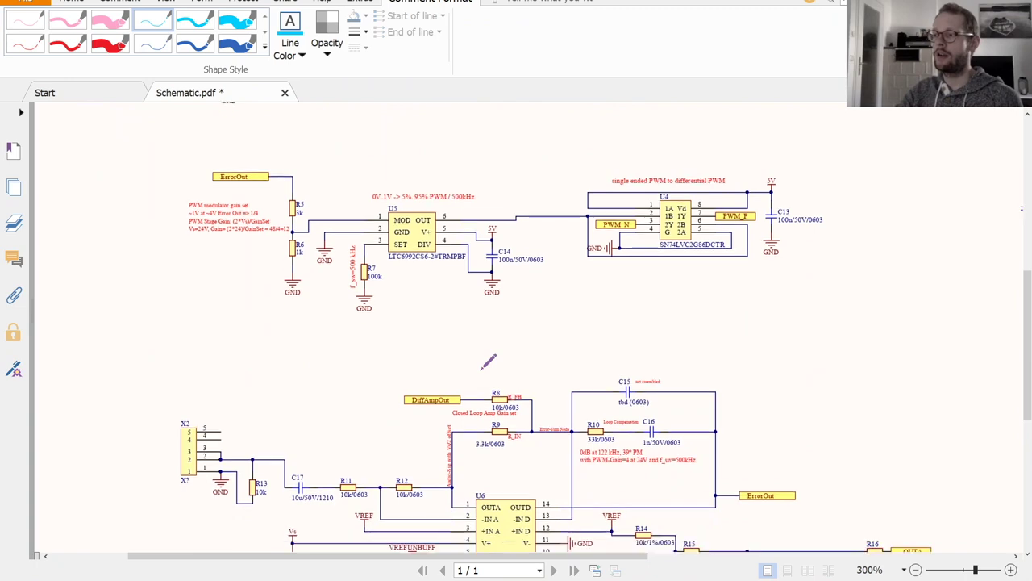
{"action": "scroll", "coordinate": [488, 361], "scroll_direction": "down", "scroll_amount": 1}
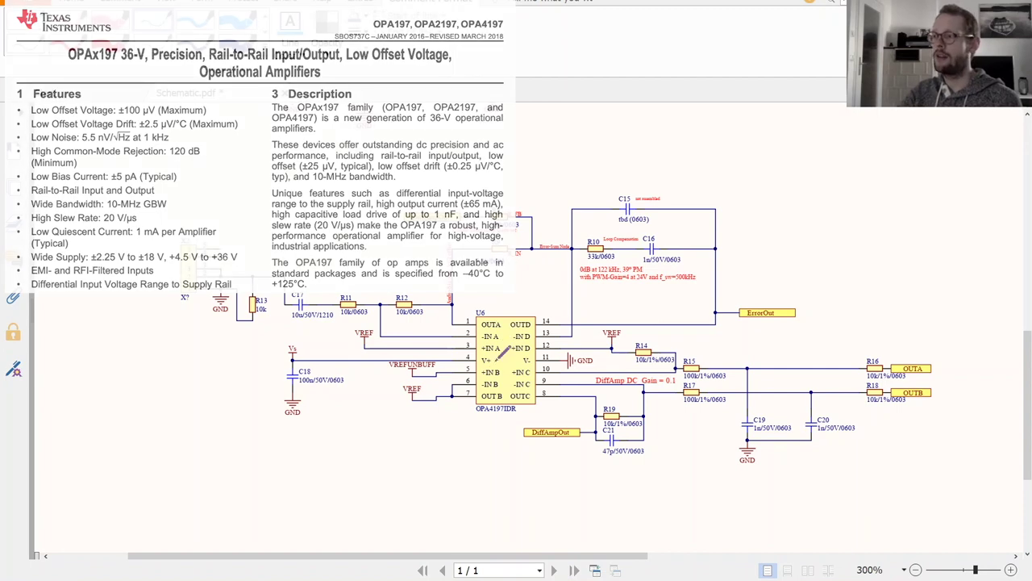
{"action": "scroll", "coordinate": [511, 329], "scroll_direction": "up", "scroll_amount": 3}
{"action": "scroll", "coordinate": [484, 370], "scroll_direction": "up", "scroll_amount": 6}
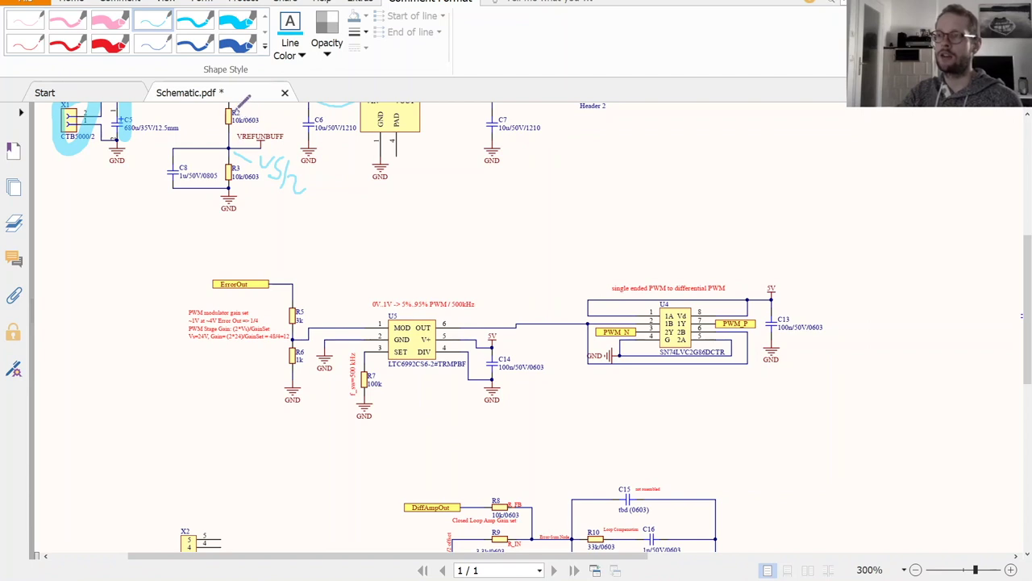
{"action": "scroll", "coordinate": [391, 309], "scroll_direction": "down", "scroll_amount": 5}
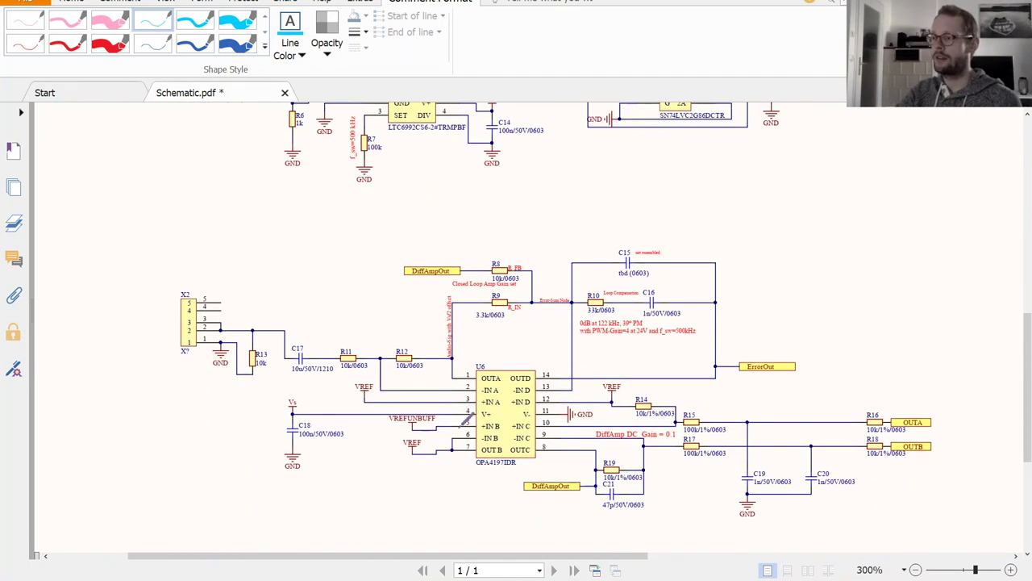
{"action": "mouse_move", "coordinate": [490, 428]}
{"action": "left_mouse_down"}
{"action": "mouse_move", "coordinate": [448, 435]}
{"action": "mouse_move", "coordinate": [491, 440]}
{"action": "mouse_move", "coordinate": [484, 429]}
{"action": "left_mouse_up"}
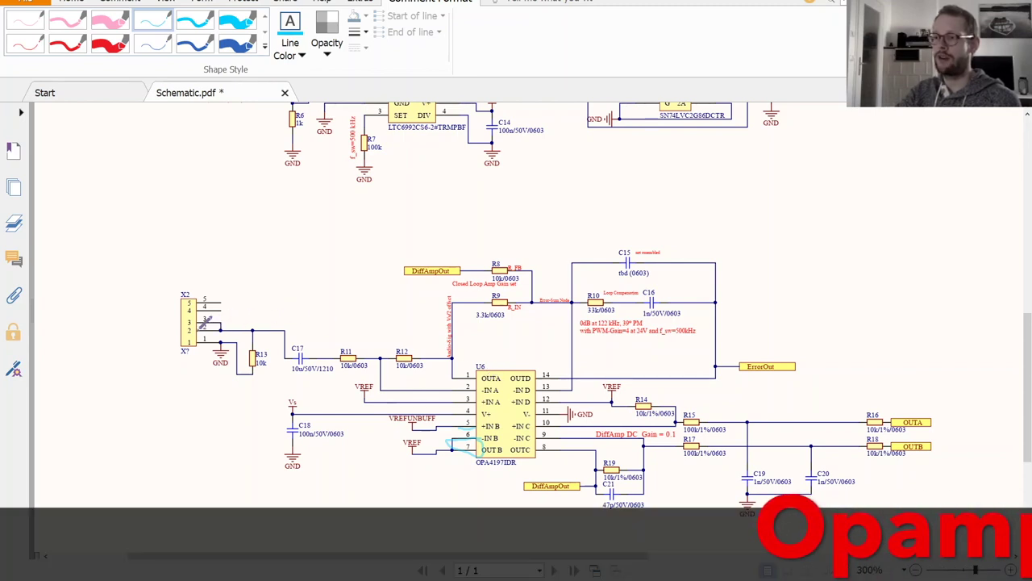
Trace the audio path from X2 through C17 and R11 to U6's pin 2, from R12 up to R9, and from OUTD towards ErrorOut.
{"action": "mouse_move", "coordinate": [166, 330]}
{"action": "left_mouse_down"}
{"action": "mouse_move", "coordinate": [274, 329]}
{"action": "mouse_move", "coordinate": [299, 361]}
{"action": "mouse_move", "coordinate": [359, 356]}
{"action": "mouse_move", "coordinate": [380, 375]}
{"action": "mouse_move", "coordinate": [474, 384]}
{"action": "left_mouse_up"}
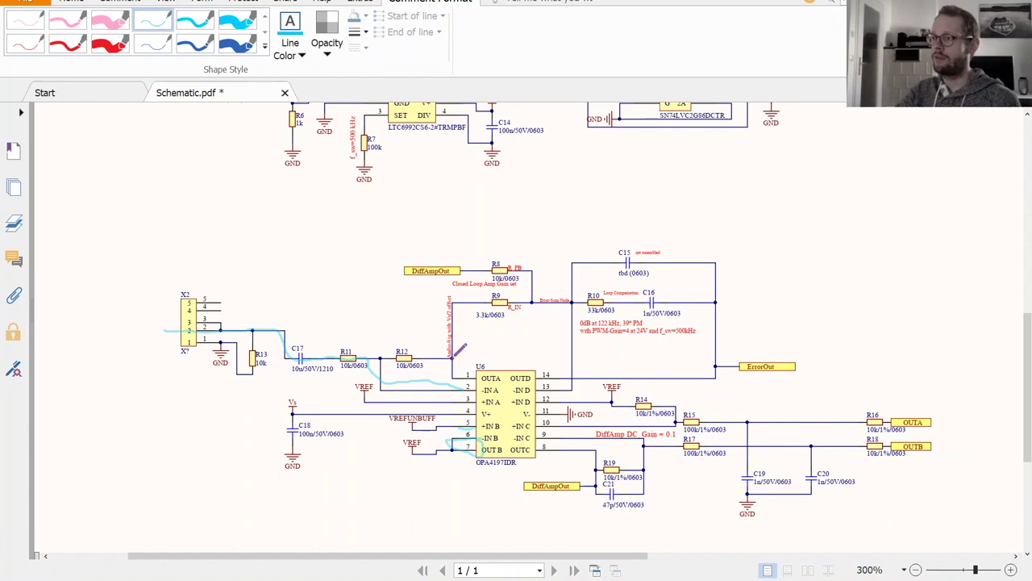
{"action": "mouse_move", "coordinate": [453, 356]}
{"action": "left_mouse_down"}
{"action": "mouse_move", "coordinate": [456, 299]}
{"action": "mouse_move", "coordinate": [489, 300]}
{"action": "left_mouse_up"}
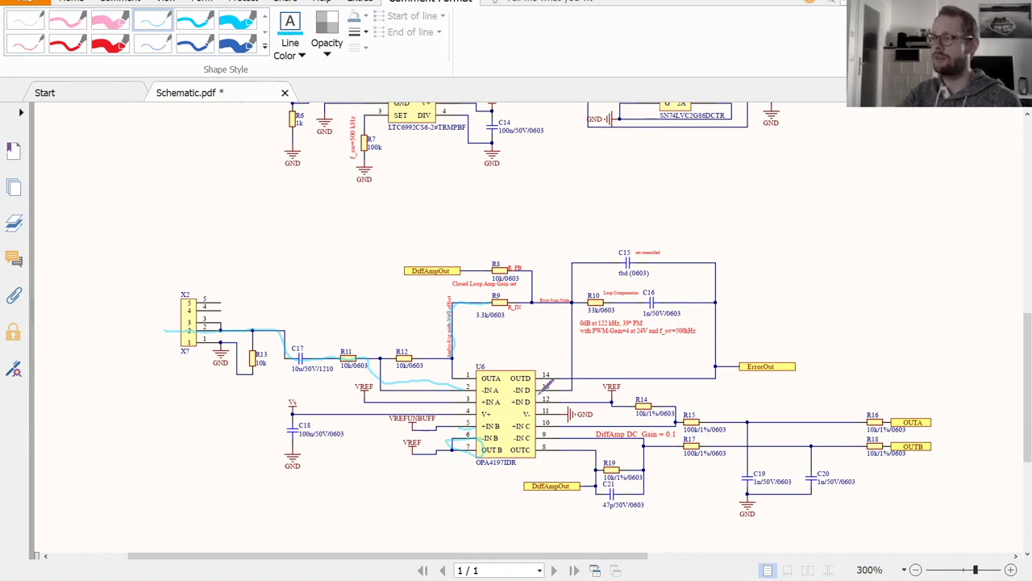
{"action": "left_click_drag", "start_coordinate": [545, 375], "coordinate": [694, 364]}
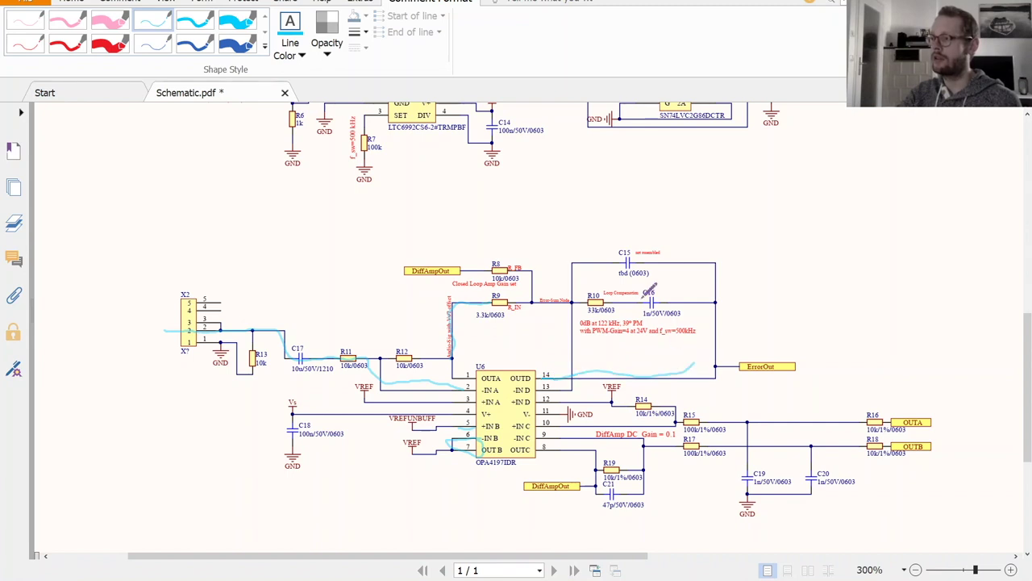
Circle the loop compensation parts R10 and C16 and the feedback resistor R8.
{"action": "mouse_move", "coordinate": [643, 281]}
{"action": "left_mouse_down"}
{"action": "mouse_move", "coordinate": [594, 302]}
{"action": "mouse_move", "coordinate": [600, 319]}
{"action": "mouse_move", "coordinate": [645, 319]}
{"action": "mouse_move", "coordinate": [655, 277]}
{"action": "left_mouse_up"}
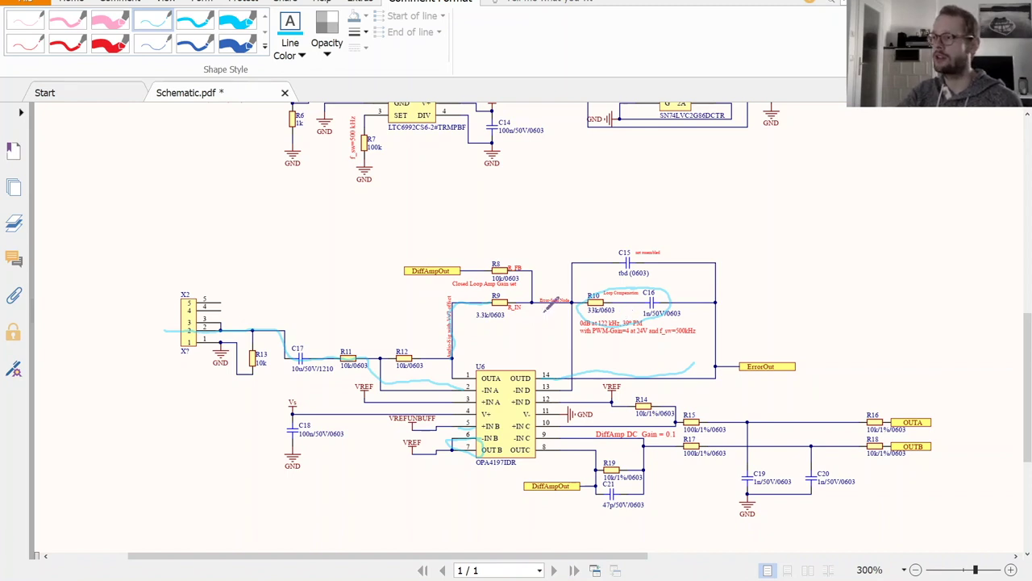
{"action": "mouse_move", "coordinate": [517, 257]}
{"action": "left_mouse_down"}
{"action": "mouse_move", "coordinate": [456, 265]}
{"action": "mouse_move", "coordinate": [484, 291]}
{"action": "mouse_move", "coordinate": [534, 270]}
{"action": "mouse_move", "coordinate": [504, 240]}
{"action": "mouse_move", "coordinate": [479, 257]}
{"action": "left_mouse_up"}
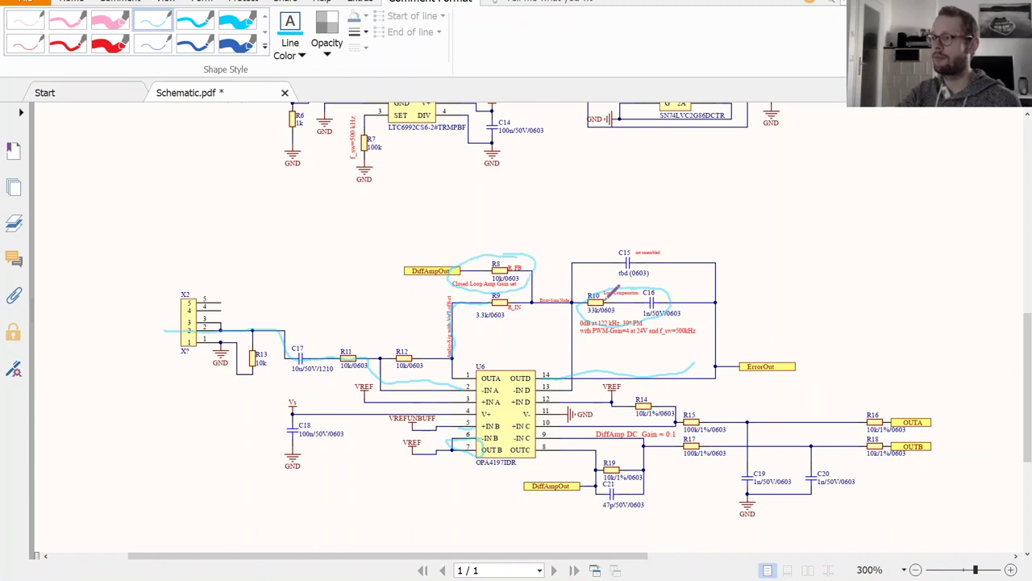
Sketch small opposite-phase square waves beside the OUTA and OUTB labels at R16 and R18.
{"action": "scroll", "coordinate": [613, 292], "scroll_direction": "up", "scroll_amount": 1}
{"action": "scroll", "coordinate": [613, 292], "scroll_direction": "down", "scroll_amount": 2}
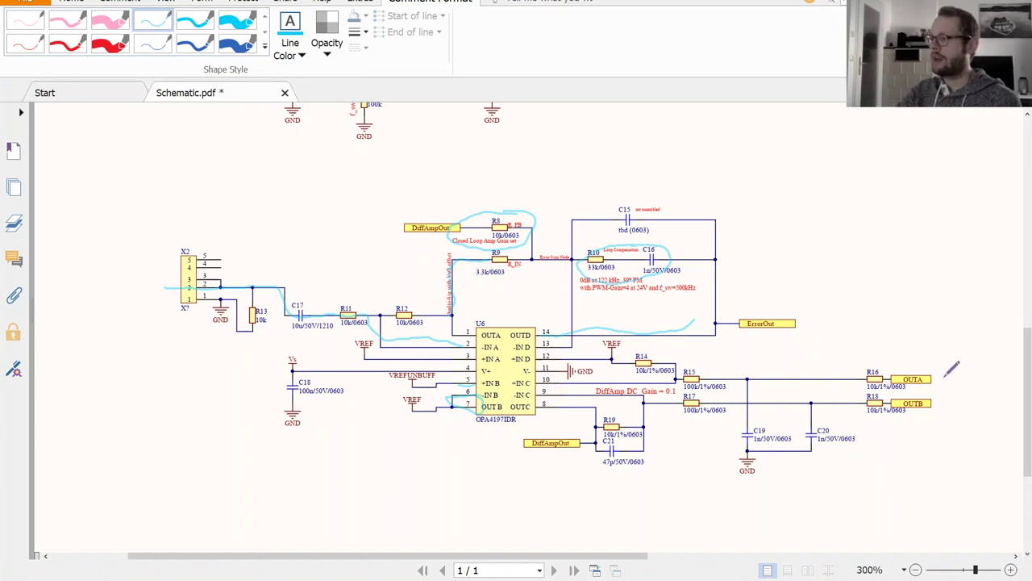
{"action": "mouse_move", "coordinate": [940, 382]}
{"action": "left_mouse_down"}
{"action": "mouse_move", "coordinate": [941, 365]}
{"action": "mouse_move", "coordinate": [960, 389]}
{"action": "mouse_move", "coordinate": [942, 413]}
{"action": "mouse_move", "coordinate": [957, 391]}
{"action": "mouse_move", "coordinate": [962, 411]}
{"action": "left_mouse_up"}
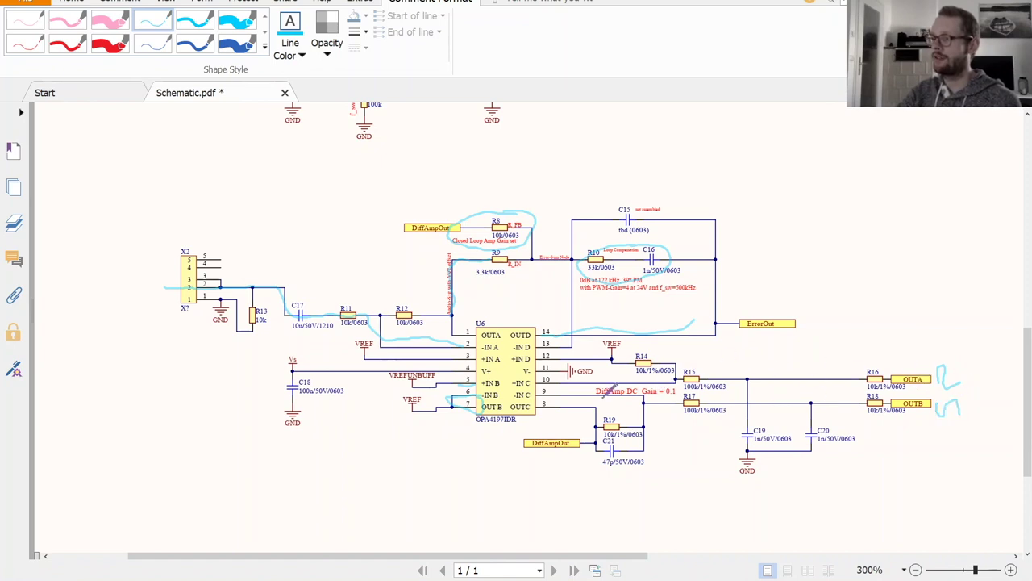
Circle the VREF symbol near R14 and draw a curve linking the two DiffAmpOut labels.
{"action": "mouse_move", "coordinate": [620, 339]}
{"action": "left_mouse_down"}
{"action": "mouse_move", "coordinate": [603, 350]}
{"action": "mouse_move", "coordinate": [619, 340]}
{"action": "left_mouse_up"}
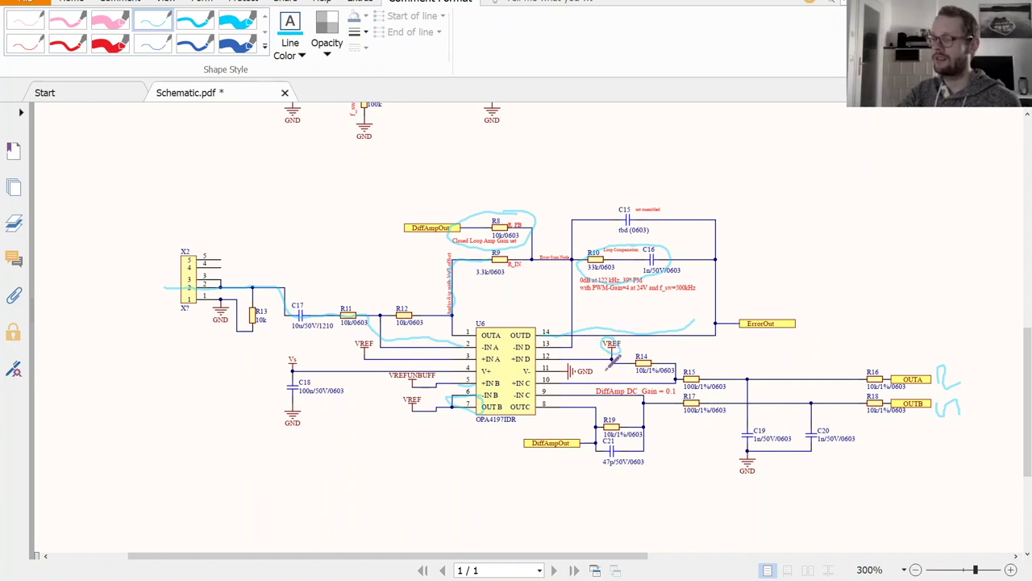
{"action": "mouse_move", "coordinate": [578, 443]}
{"action": "left_mouse_down"}
{"action": "mouse_move", "coordinate": [547, 426]}
{"action": "mouse_move", "coordinate": [644, 327]}
{"action": "mouse_move", "coordinate": [630, 253]}
{"action": "mouse_move", "coordinate": [528, 194]}
{"action": "mouse_move", "coordinate": [401, 224]}
{"action": "mouse_move", "coordinate": [426, 234]}
{"action": "left_mouse_up"}
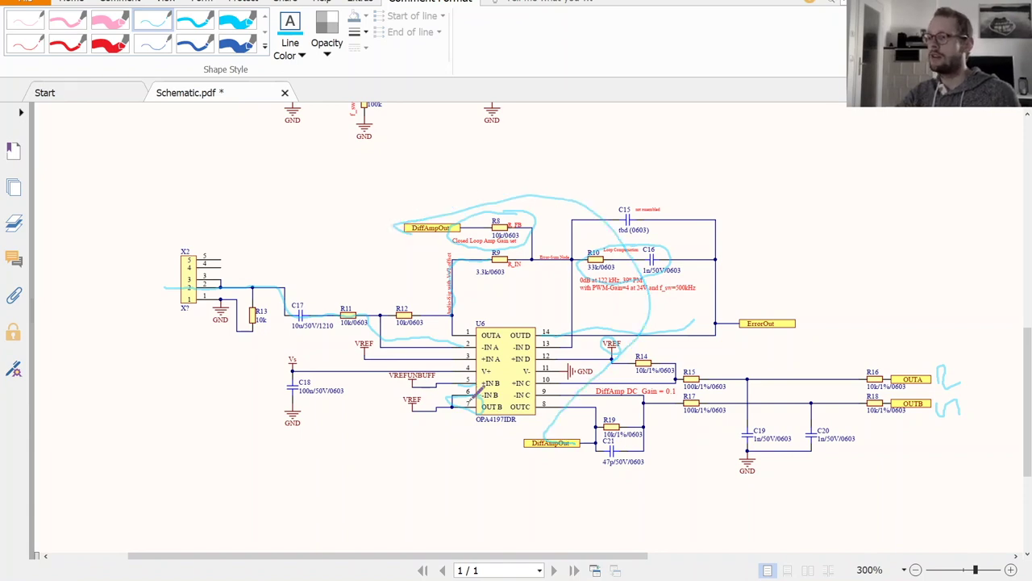
Circle resistor R7 at U5's SET pin and trace the ErrorOut signal down along the R5–R6 divider.
{"action": "scroll", "coordinate": [474, 390], "scroll_direction": "down", "scroll_amount": 2}
{"action": "scroll", "coordinate": [482, 385], "scroll_direction": "up", "scroll_amount": 3}
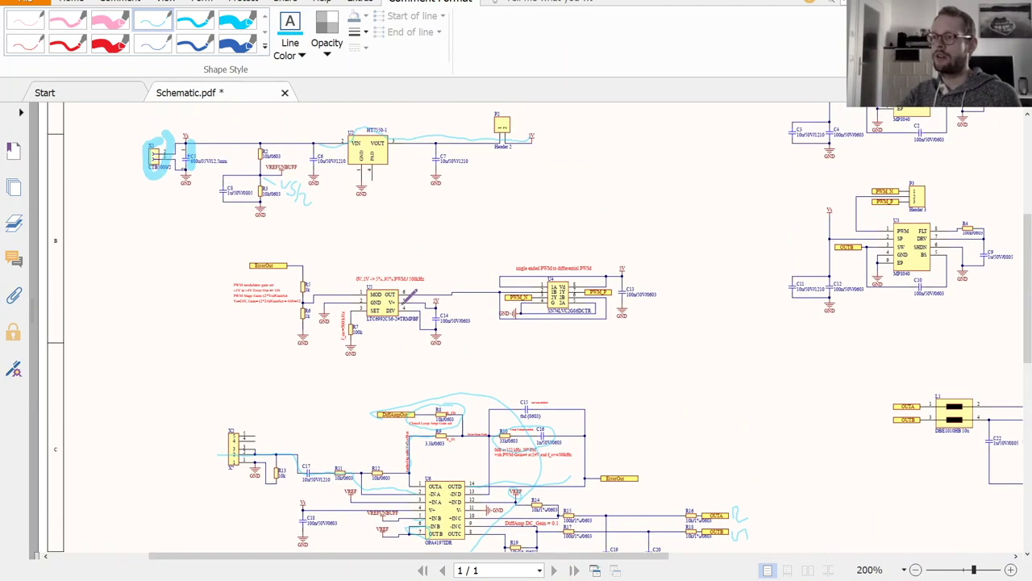
{"action": "scroll", "coordinate": [410, 297], "scroll_direction": "up", "scroll_amount": 2, "text": "ctrl"}
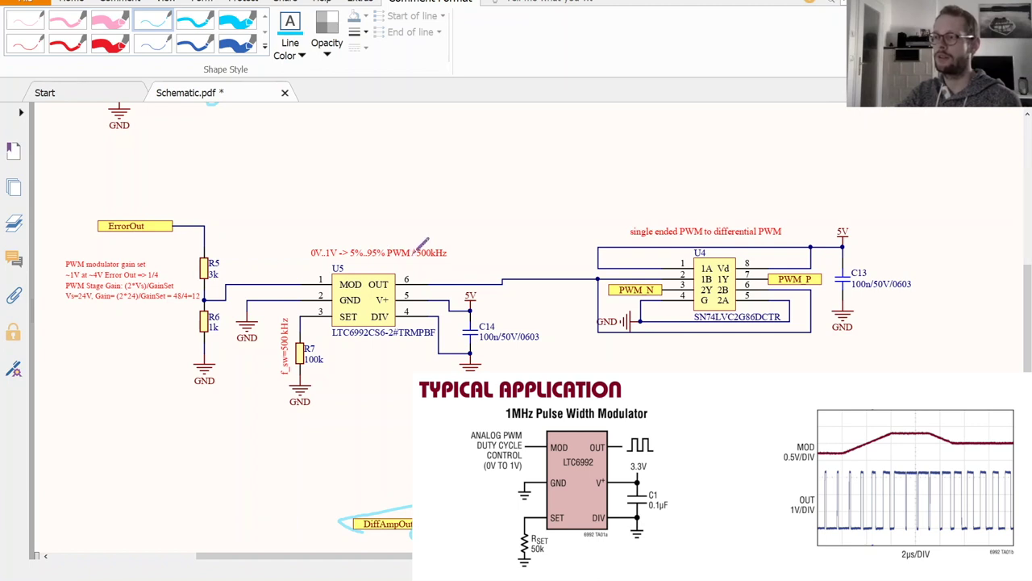
{"action": "mouse_move", "coordinate": [315, 331]}
{"action": "left_mouse_down"}
{"action": "mouse_move", "coordinate": [273, 351]}
{"action": "mouse_move", "coordinate": [305, 394]}
{"action": "mouse_move", "coordinate": [328, 380]}
{"action": "mouse_move", "coordinate": [314, 331]}
{"action": "left_mouse_up"}
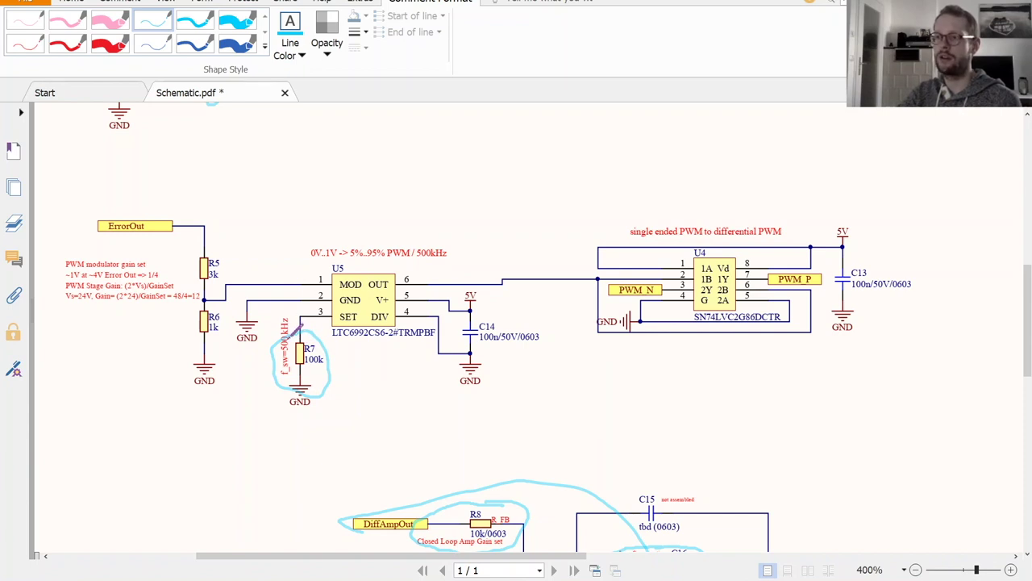
{"action": "mouse_move", "coordinate": [200, 226]}
{"action": "left_mouse_down"}
{"action": "mouse_move", "coordinate": [228, 235]}
{"action": "mouse_move", "coordinate": [223, 363]}
{"action": "left_mouse_up"}
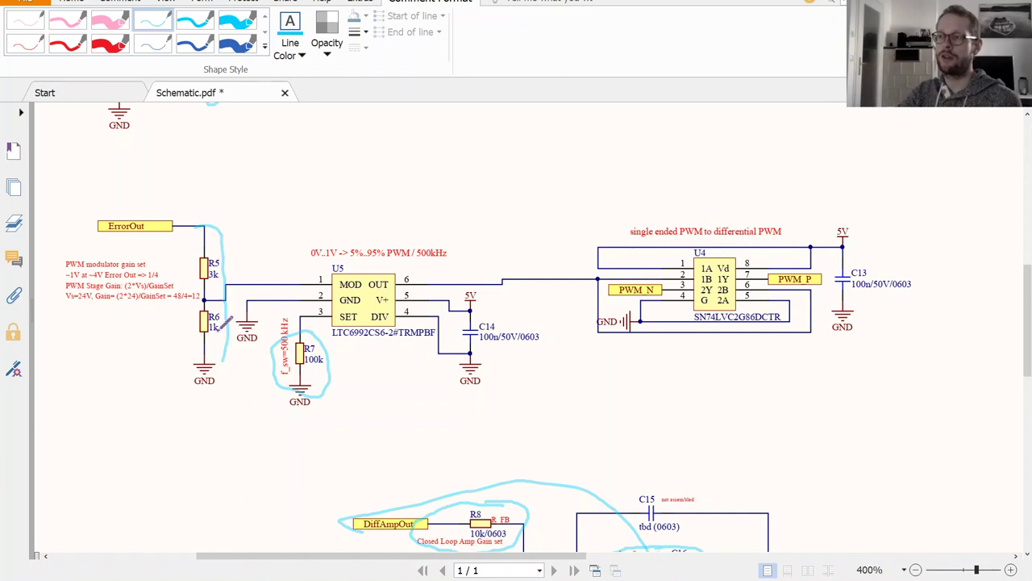
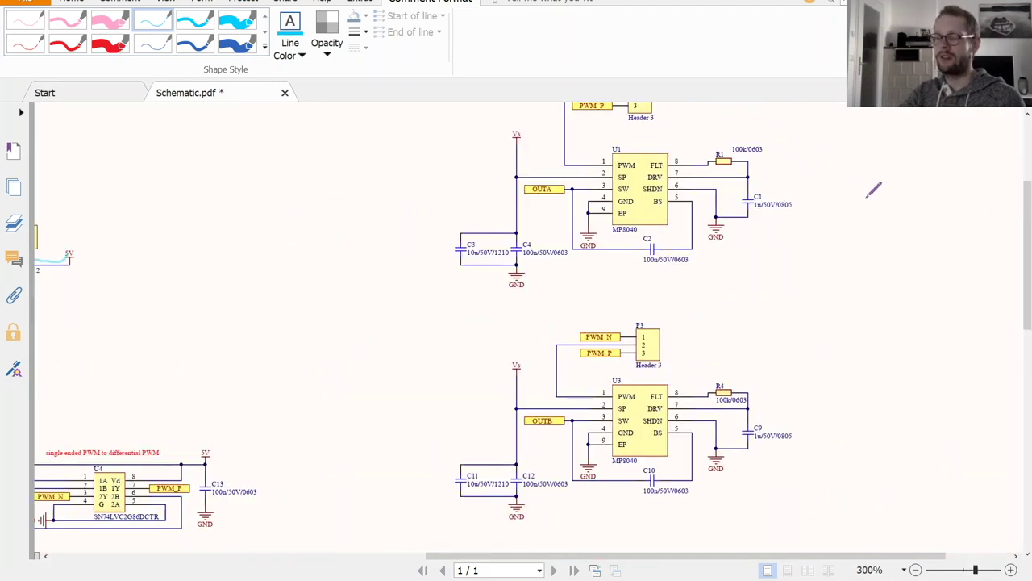
Sketch a small square wave at U1's PWM input and a larger square wave beside its OUTA label.
{"action": "scroll", "coordinate": [859, 195], "scroll_direction": "up", "scroll_amount": 1}
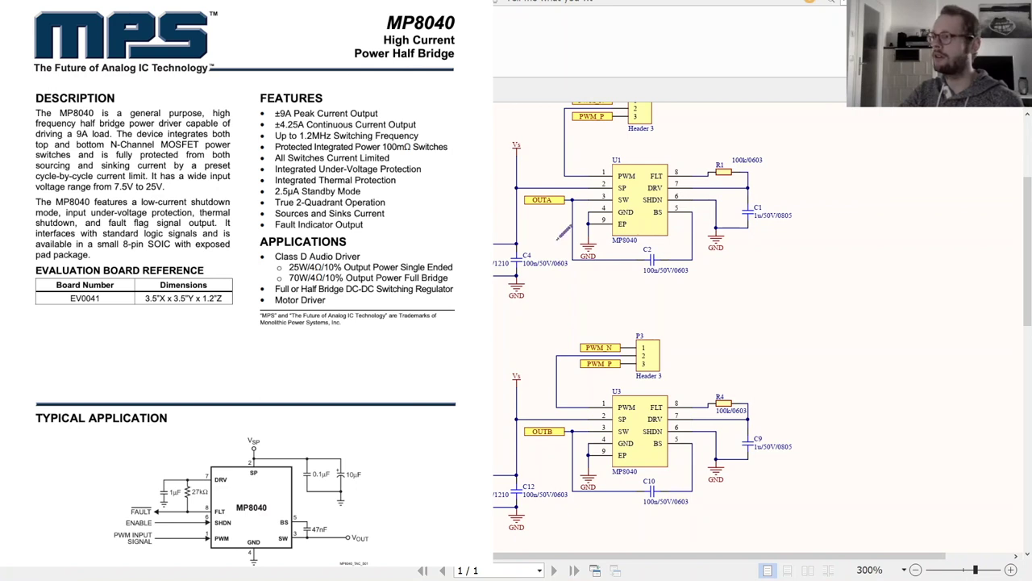
{"action": "scroll", "coordinate": [564, 232], "scroll_direction": "up", "scroll_amount": 2}
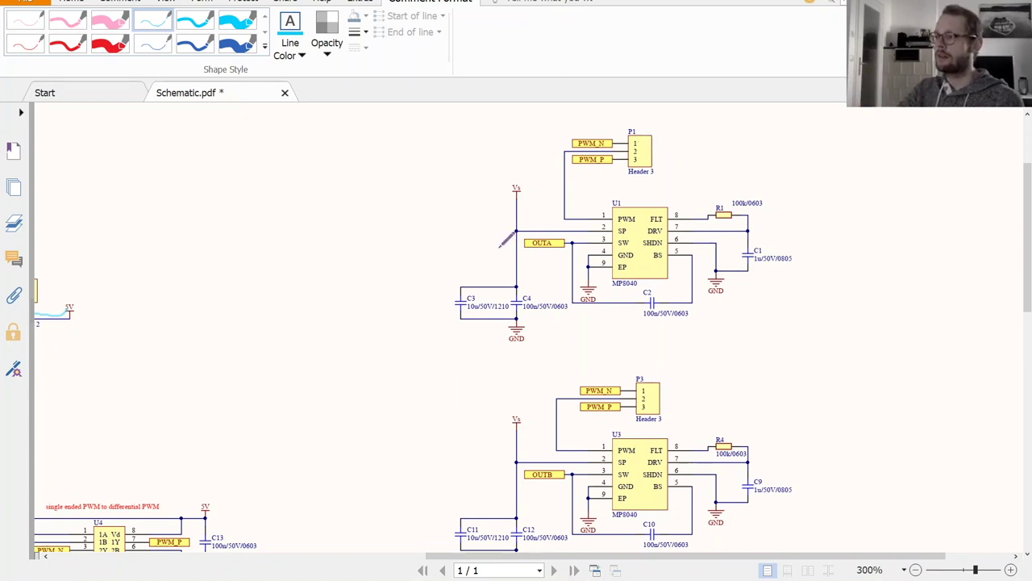
{"action": "left_click_drag", "start_coordinate": [577, 214], "coordinate": [579, 211]}
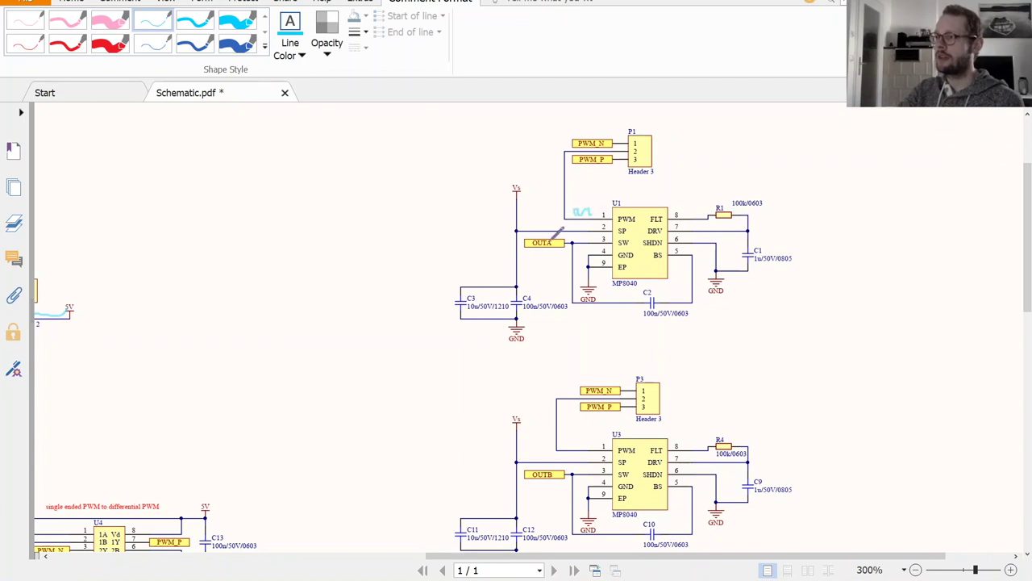
{"action": "mouse_move", "coordinate": [524, 237]}
{"action": "left_mouse_down"}
{"action": "mouse_move", "coordinate": [520, 195]}
{"action": "mouse_move", "coordinate": [497, 197]}
{"action": "mouse_move", "coordinate": [494, 244]}
{"action": "mouse_move", "coordinate": [466, 243]}
{"action": "mouse_move", "coordinate": [471, 193]}
{"action": "mouse_move", "coordinate": [462, 194]}
{"action": "mouse_move", "coordinate": [442, 202]}
{"action": "mouse_move", "coordinate": [422, 237]}
{"action": "left_mouse_up"}
Circle the output connector X3 at the end of the L1 output filter.
{"action": "scroll", "coordinate": [435, 242], "scroll_direction": "down", "scroll_amount": 5}
{"action": "scroll", "coordinate": [456, 245], "scroll_direction": "down", "scroll_amount": 5}
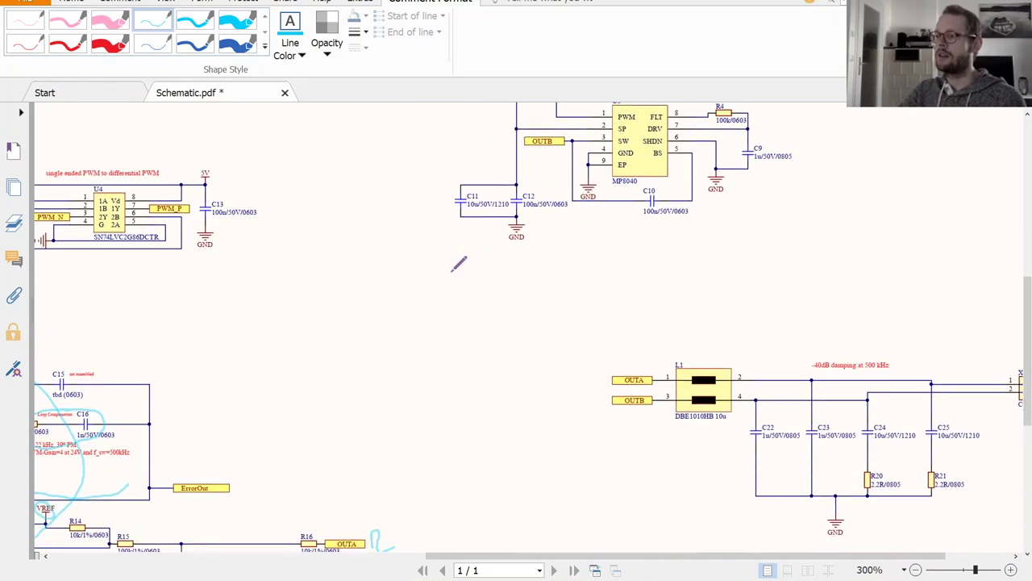
{"action": "left_click_drag", "start_coordinate": [523, 562], "coordinate": [585, 562]}
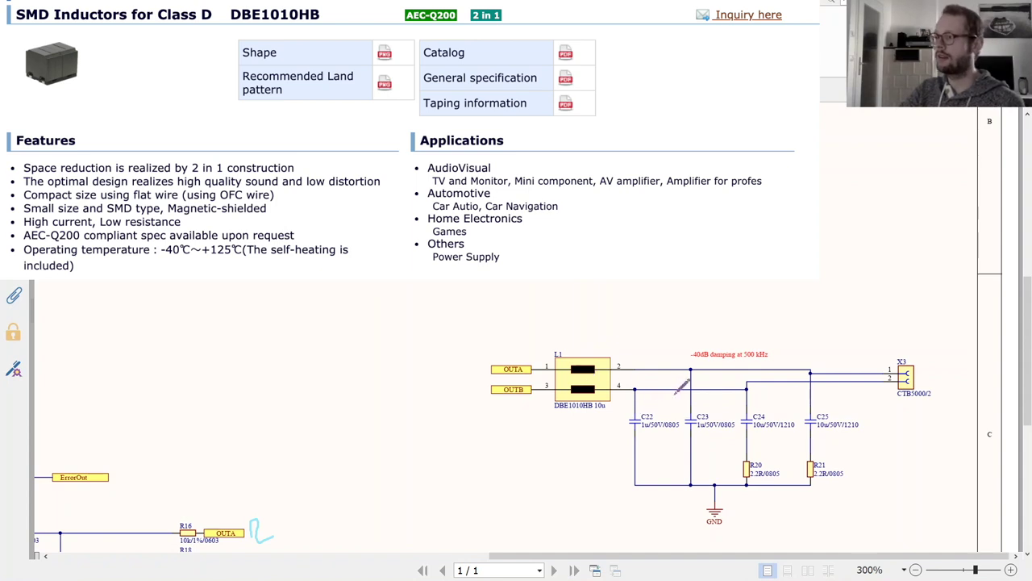
{"action": "mouse_move", "coordinate": [920, 355]}
{"action": "left_mouse_down"}
{"action": "mouse_move", "coordinate": [870, 366]}
{"action": "mouse_move", "coordinate": [890, 406]}
{"action": "mouse_move", "coordinate": [956, 374]}
{"action": "mouse_move", "coordinate": [887, 342]}
{"action": "left_mouse_up"}
{"action": "scroll", "coordinate": [533, 394], "scroll_direction": "up", "scroll_amount": 2}
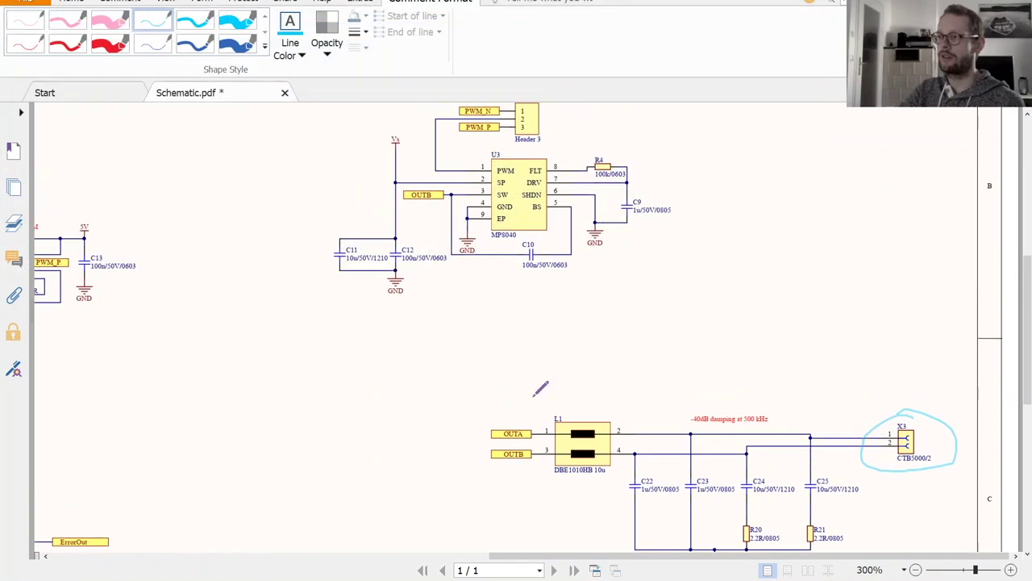
{"action": "scroll", "coordinate": [540, 388], "scroll_direction": "up", "scroll_amount": 1}
{"action": "scroll", "coordinate": [540, 389], "scroll_direction": "down", "scroll_amount": 3, "text": "ctrl"}
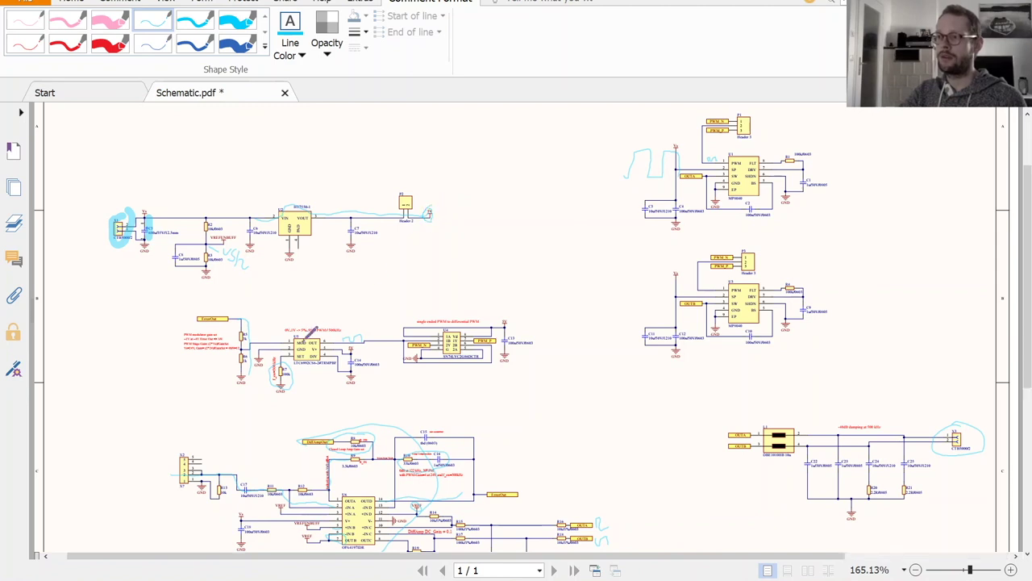
{"action": "scroll", "coordinate": [315, 330], "scroll_direction": "up", "scroll_amount": 3, "text": "ctrl"}
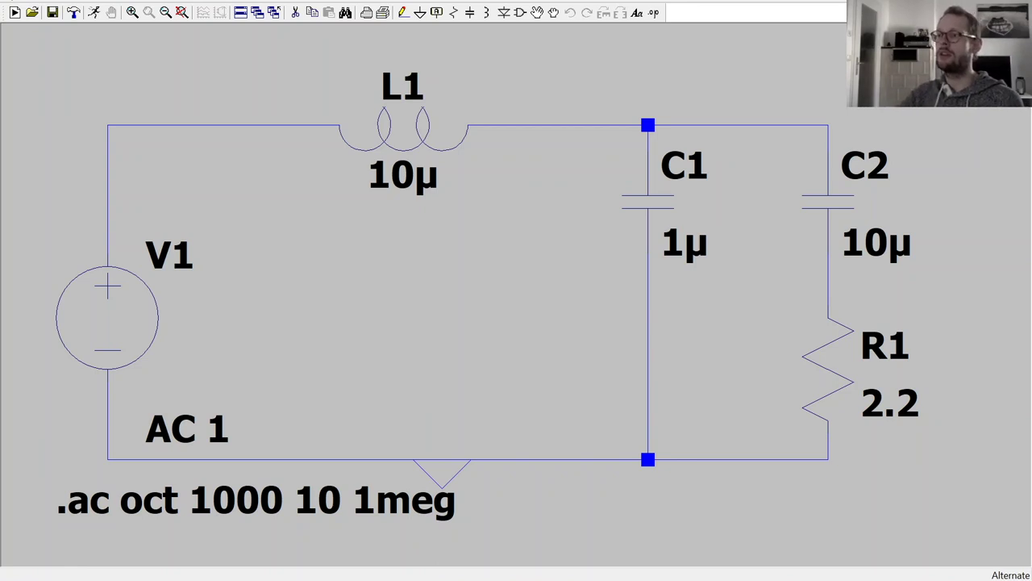
In LTspice, run the AC simulation of the output filter and plot the voltage at the node above C2.
{"action": "left_click", "coordinate": [171, 1]}
{"action": "left_click", "coordinate": [171, 1]}
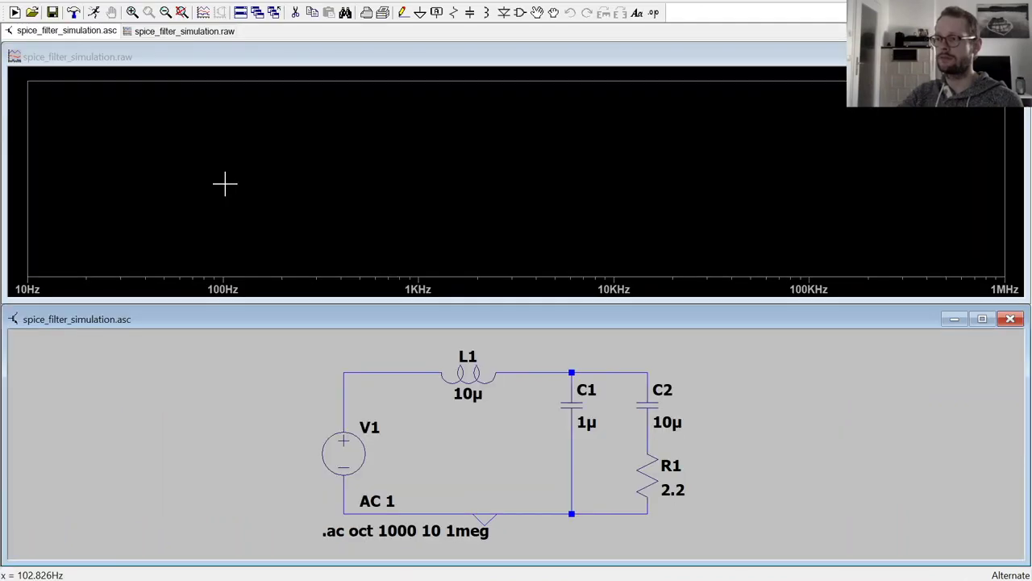
{"action": "left_click", "coordinate": [648, 371]}
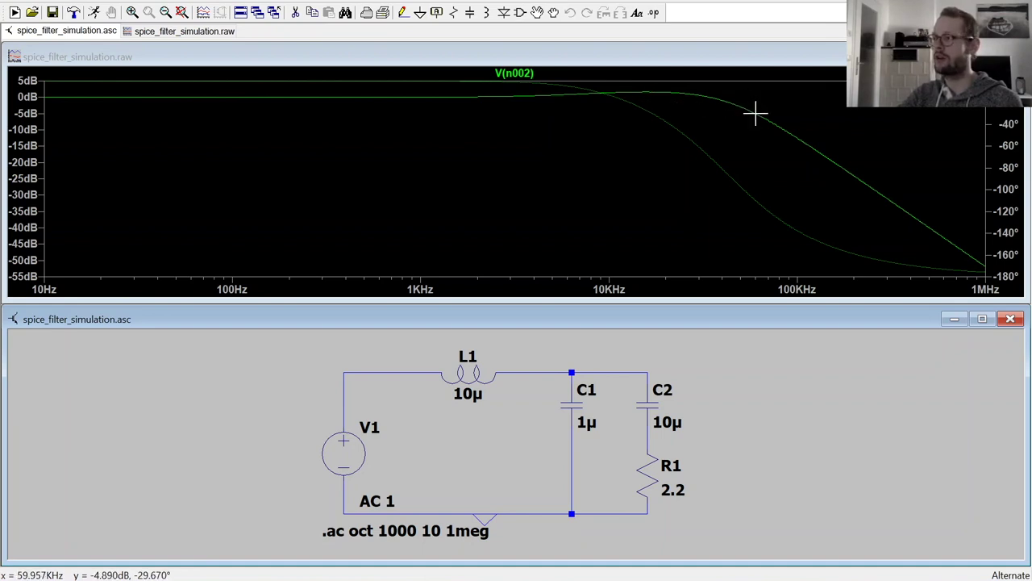
Place a cursor on the V(n002) curve at about 498 kHz to read the filter's magnitude, and dismiss the readout.
{"action": "left_click", "coordinate": [519, 75]}
{"action": "left_click", "coordinate": [519, 75]}
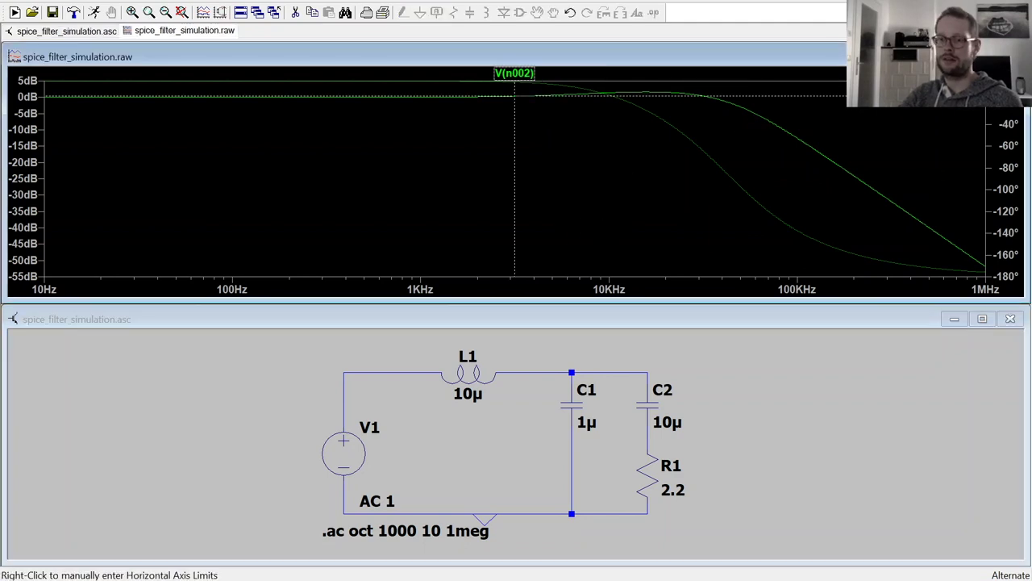
{"action": "left_click_drag", "start_coordinate": [516, 235], "coordinate": [928, 258]}
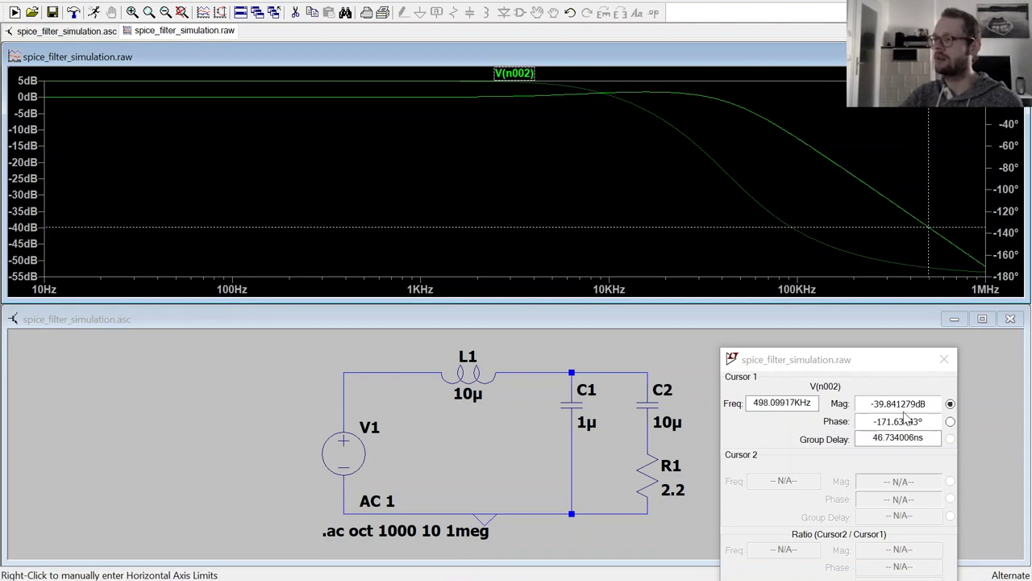
{"action": "left_click", "coordinate": [944, 361]}
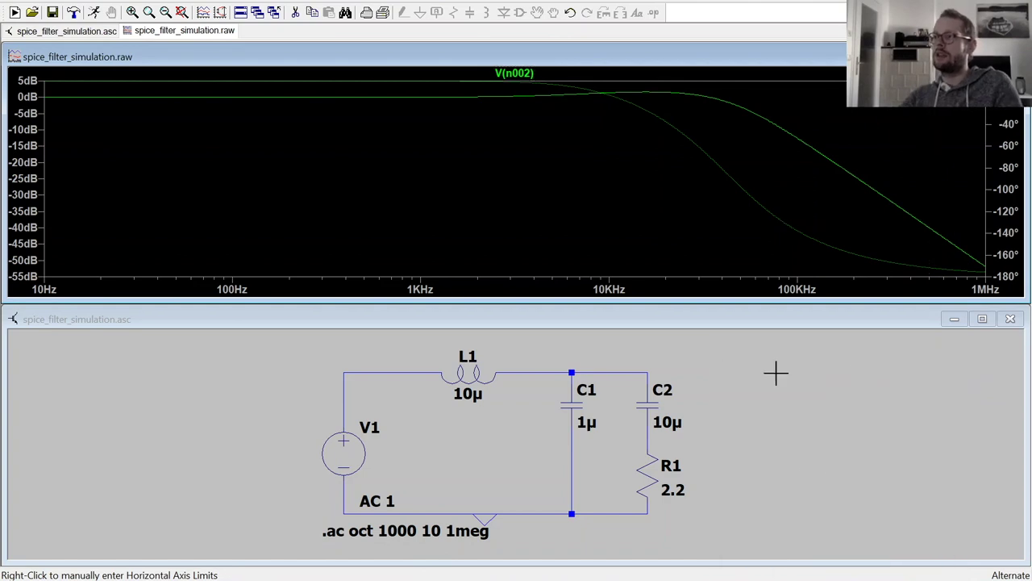
Add a 4-ohm resistor beside the C2–R1 branch and attach a ground symbol to its lower end.
{"action": "left_click", "coordinate": [808, 467]}
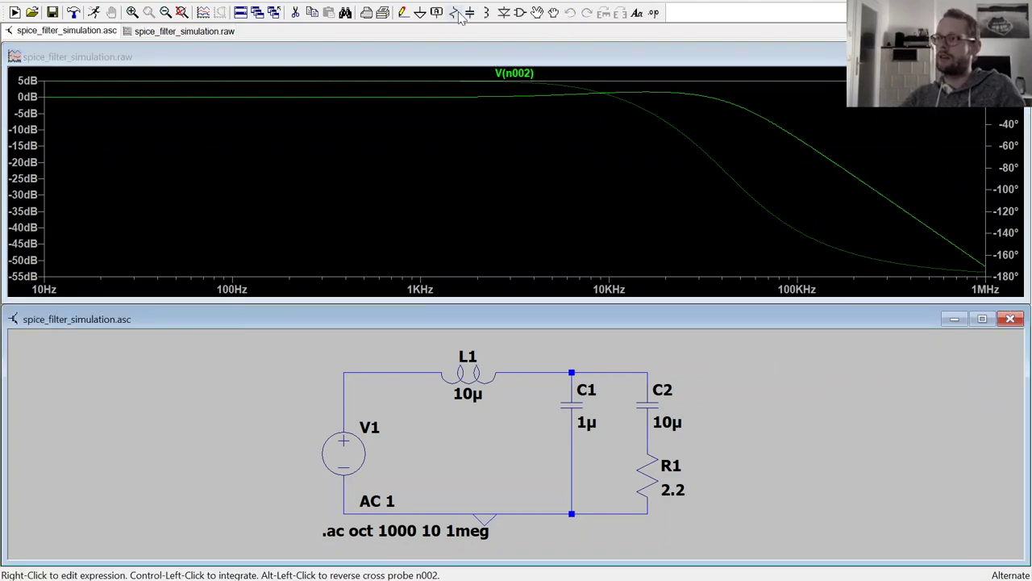
{"action": "key", "text": "r"}
{"action": "left_click", "coordinate": [734, 416]}
{"action": "right_click", "coordinate": [734, 443]}
{"action": "right_click", "coordinate": [734, 443]}
{"action": "type", "text": "4"}
{"action": "key", "text": "Return"}
{"action": "left_click", "coordinate": [420, 12]}
{"action": "left_click", "coordinate": [734, 471]}
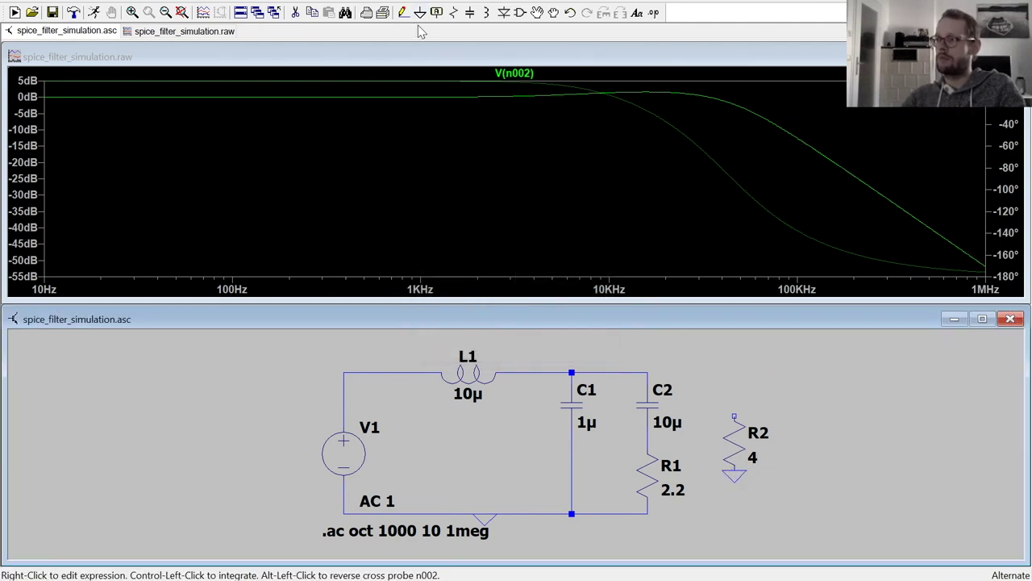
Wire the top of the 4-ohm resistor R2 to the filter output node above C2 and rerun the AC simulation.
{"action": "key", "text": "F3"}
{"action": "left_click", "coordinate": [733, 416]}
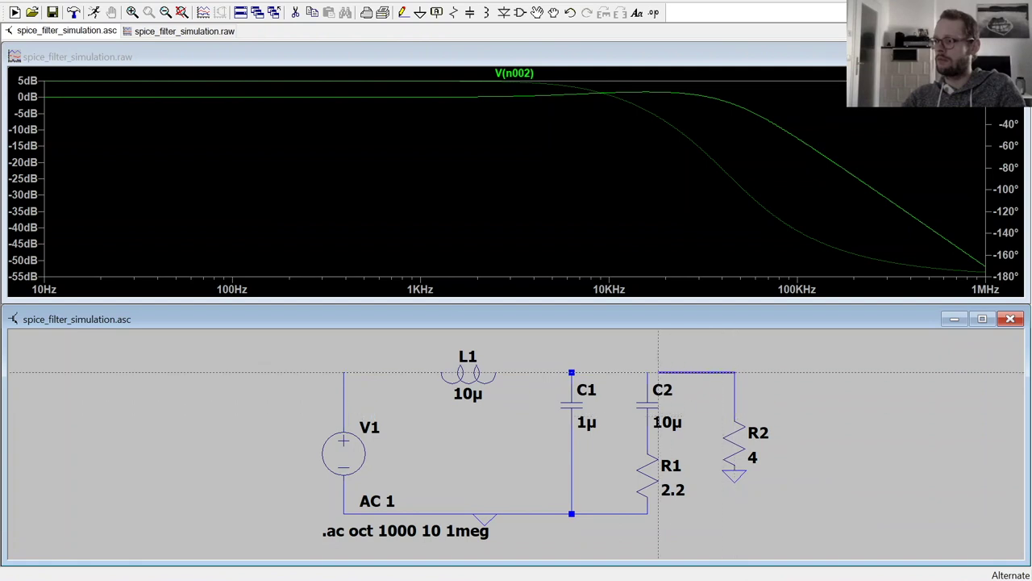
{"action": "left_click", "coordinate": [647, 373]}
{"action": "left_click", "coordinate": [137, 2]}
{"action": "left_click", "coordinate": [140, 9]}
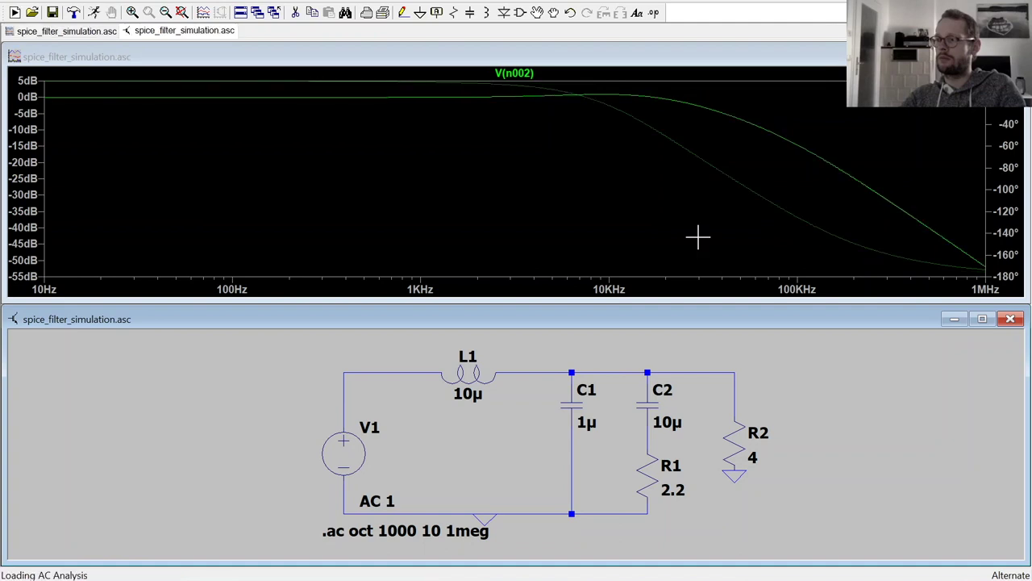
Place a cursor on the V(n002) curve to read the loaded filter's magnitude at about 20.4 kHz and well above 100 kHz.
{"action": "left_click", "coordinate": [526, 73]}
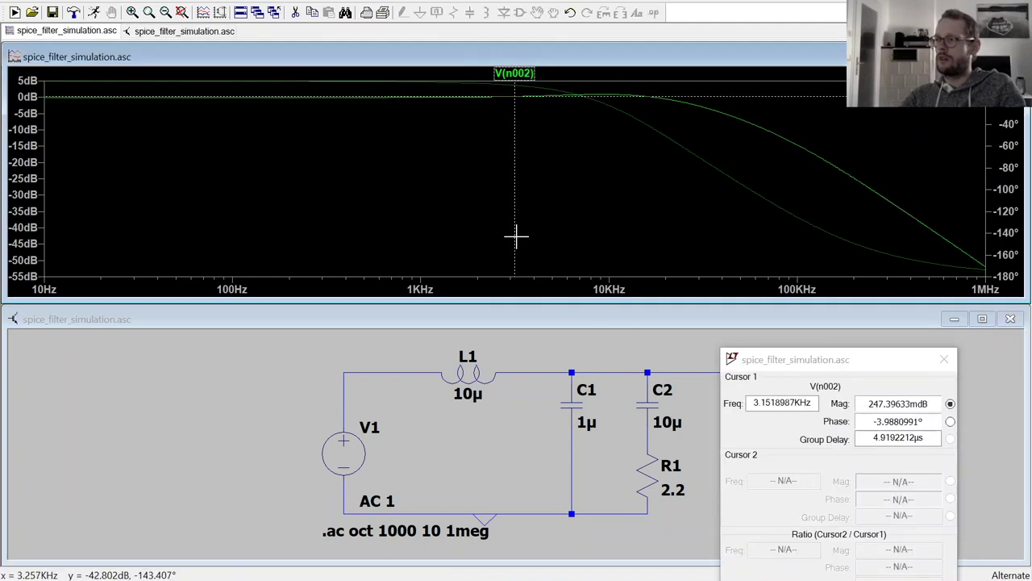
{"action": "left_click_drag", "start_coordinate": [516, 235], "coordinate": [666, 240]}
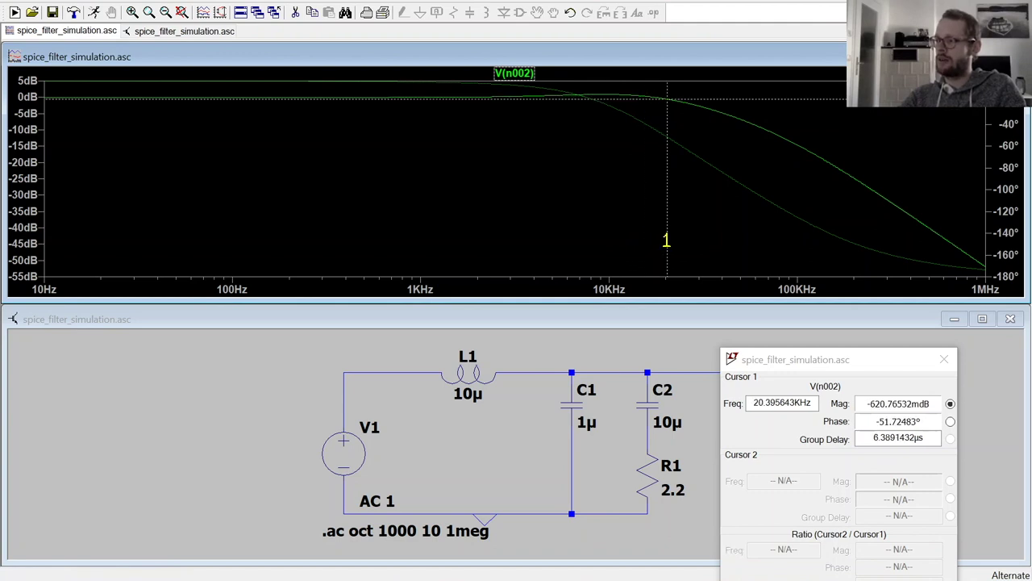
{"action": "left_click_drag", "start_coordinate": [666, 240], "coordinate": [929, 253]}
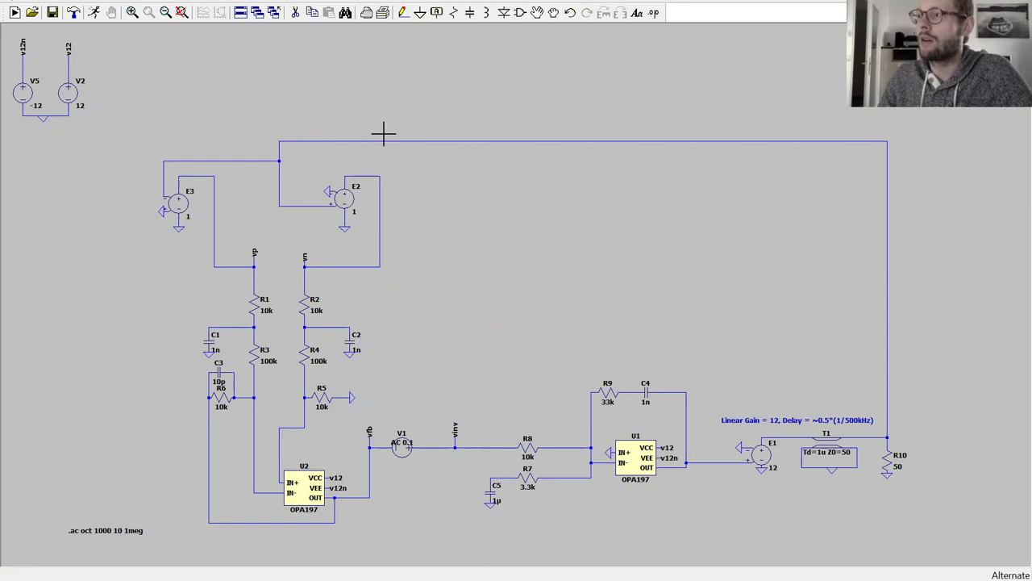
Run the AC simulation of the feedback loop schematic and plot the voltages at the vfb and vinv nodes.
{"action": "left_click", "coordinate": [188, 1]}
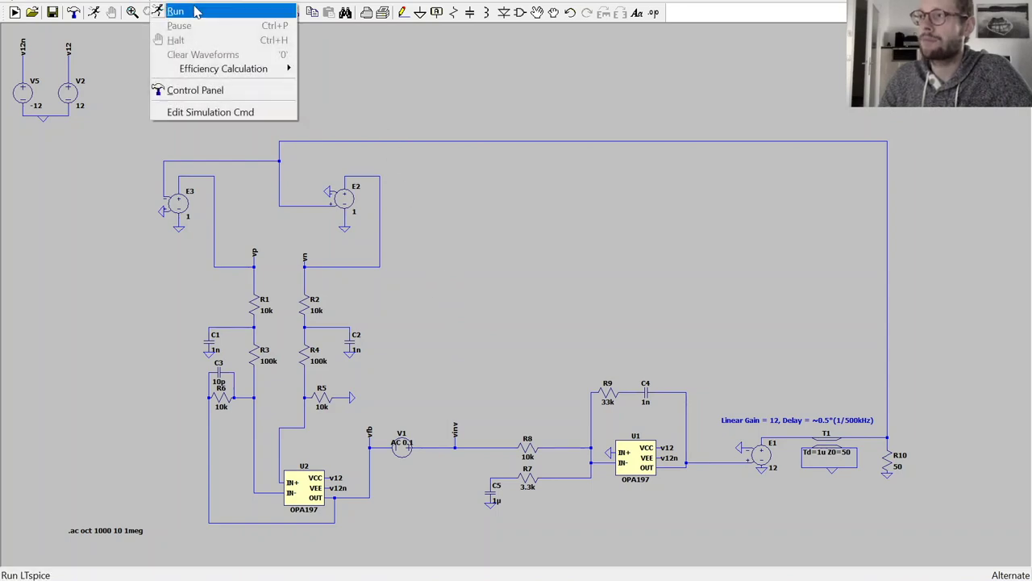
{"action": "left_click", "coordinate": [194, 9]}
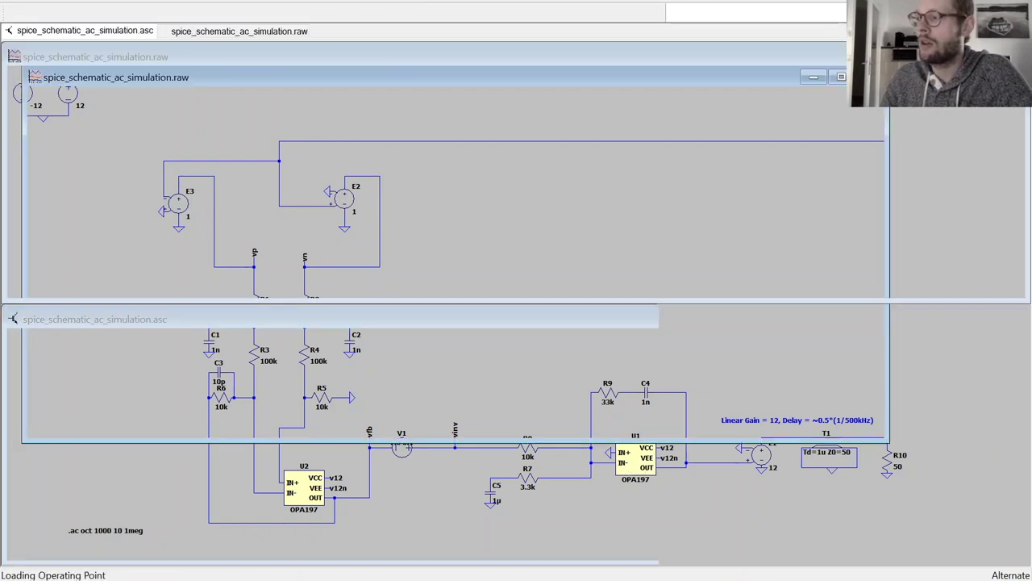
{"action": "scroll", "coordinate": [468, 520], "scroll_direction": "up", "scroll_amount": 4}
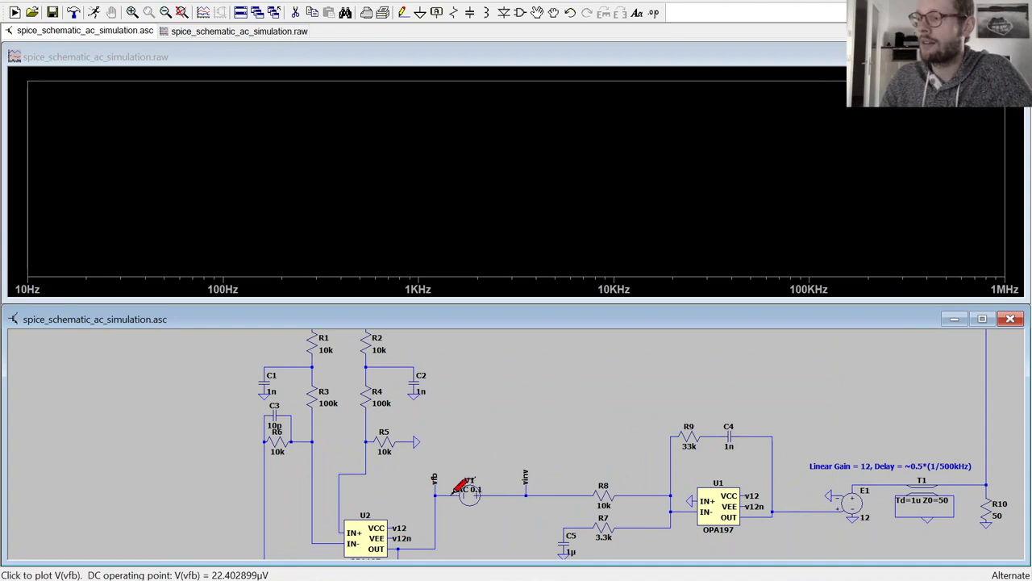
{"action": "left_click", "coordinate": [454, 490]}
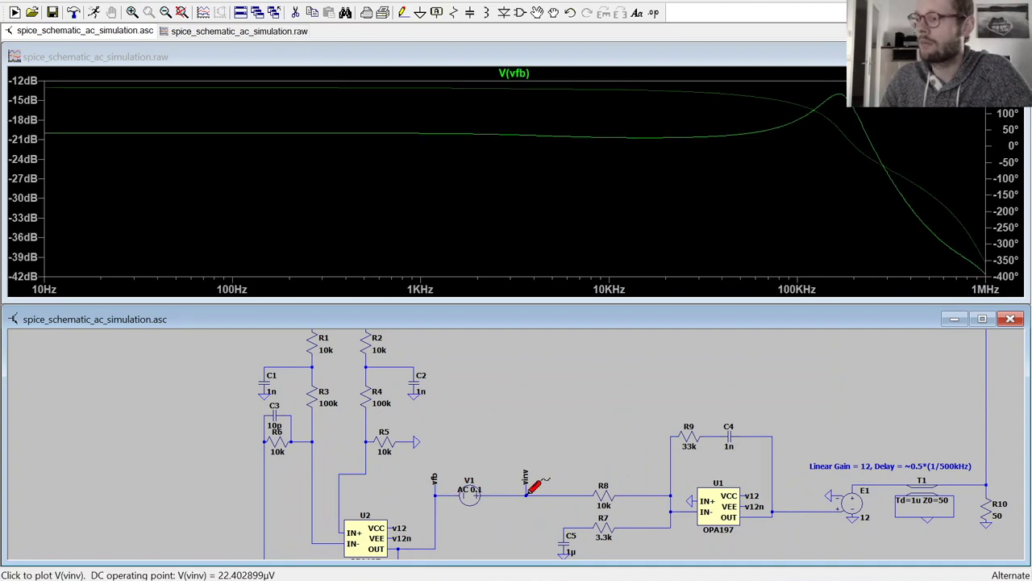
{"action": "left_click", "coordinate": [526, 488]}
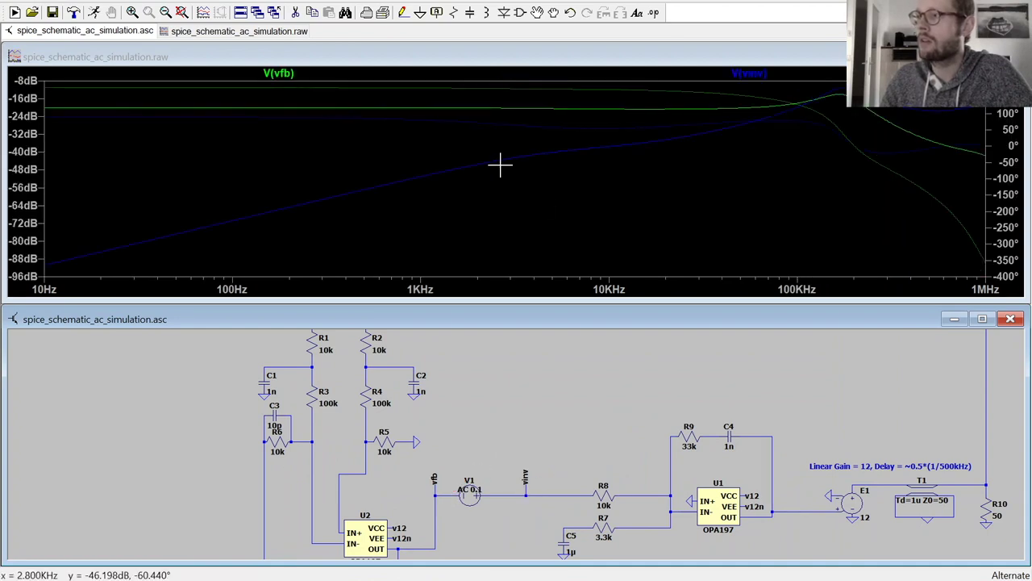
Change the V(vfb) trace expression to V(vfb)/V(vinv) and delete the separate V(vinv) trace.
{"action": "right_click", "coordinate": [295, 77]}
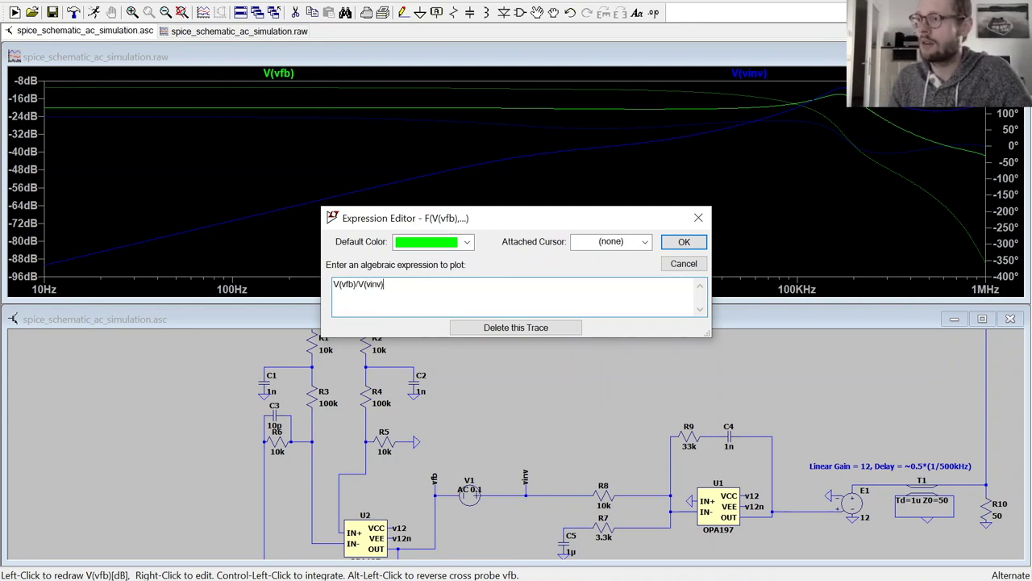
{"action": "left_click", "coordinate": [681, 242]}
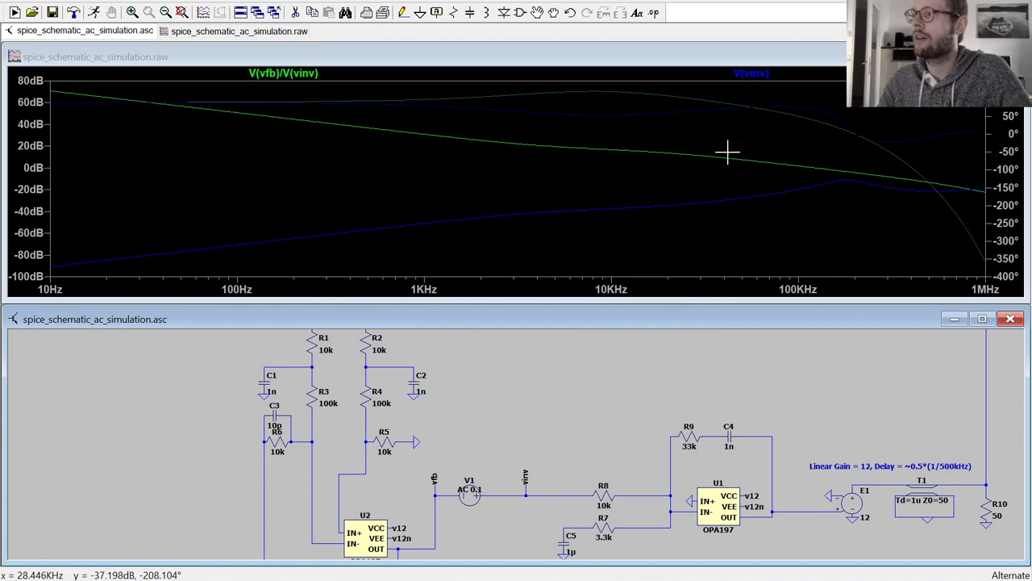
{"action": "left_click", "coordinate": [748, 75]}
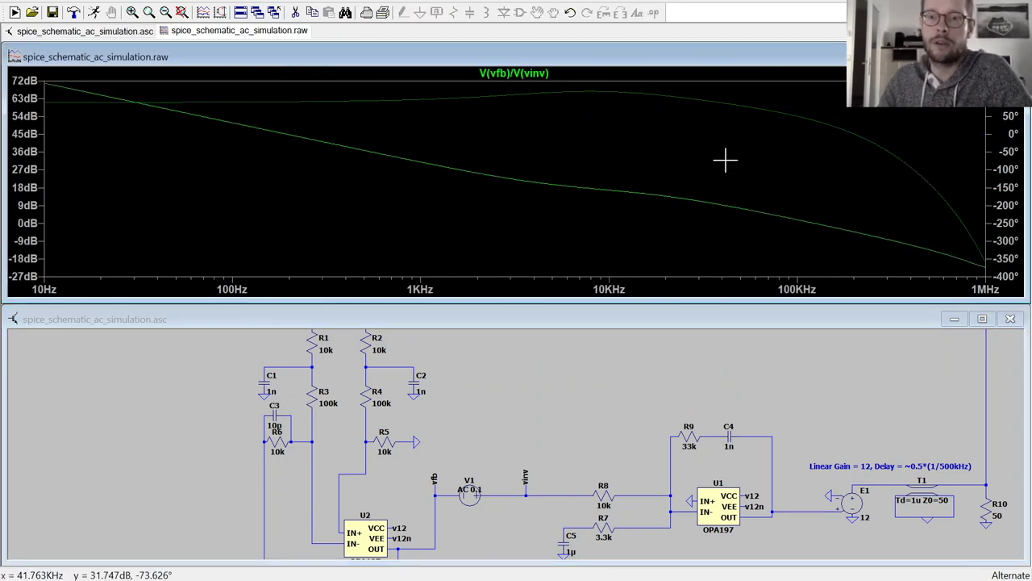
Place a cursor at the 0 dB crossing of the V(vfb)/V(vinv) curve to read the crossover frequency and phase.
{"action": "left_click", "coordinate": [514, 72]}
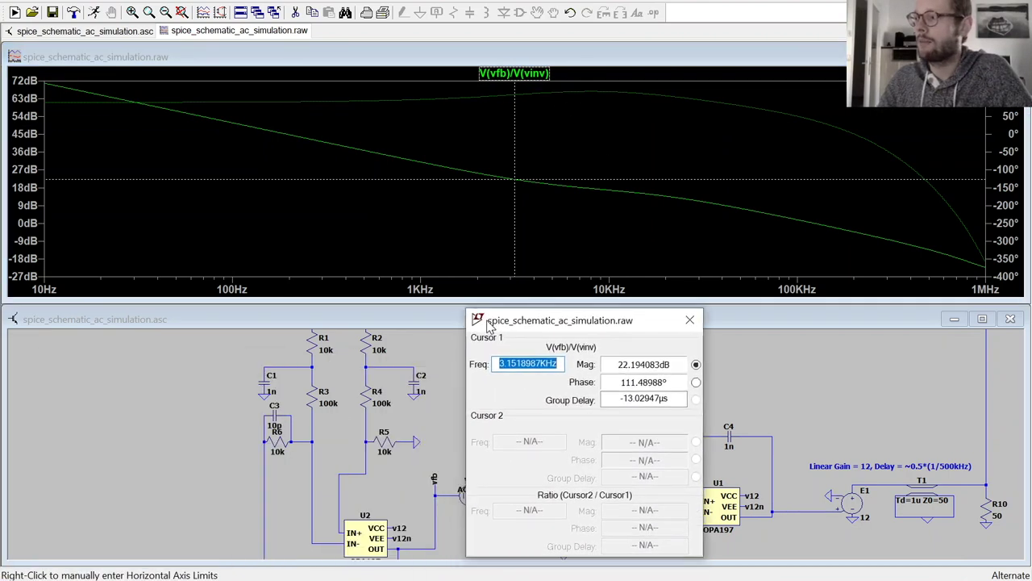
{"action": "mouse_move", "coordinate": [511, 194]}
{"action": "left_mouse_down"}
{"action": "mouse_move", "coordinate": [692, 205]}
{"action": "mouse_move", "coordinate": [814, 227]}
{"action": "left_mouse_up"}
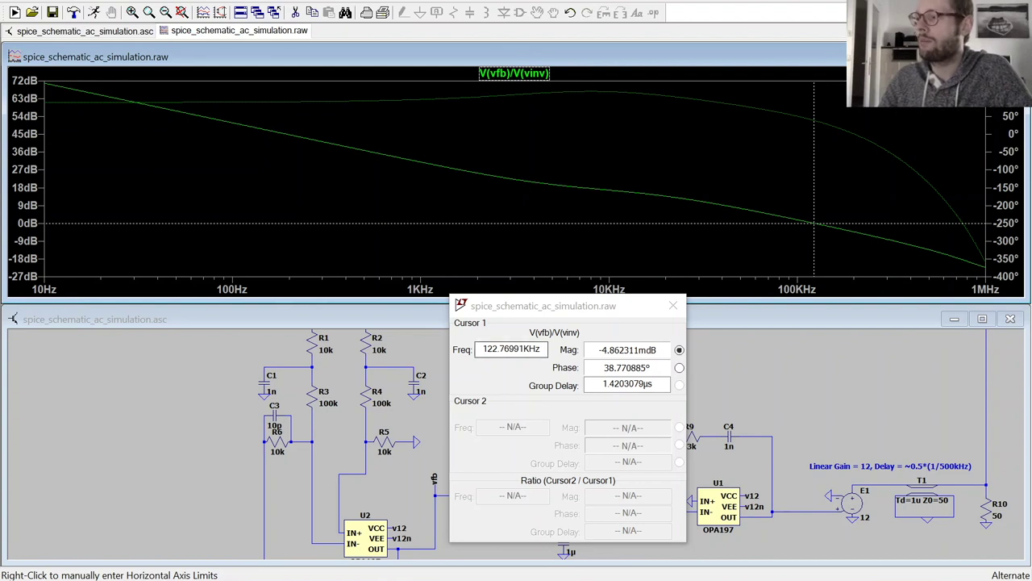
{"action": "left_click_drag", "start_coordinate": [498, 348], "coordinate": [483, 348]}
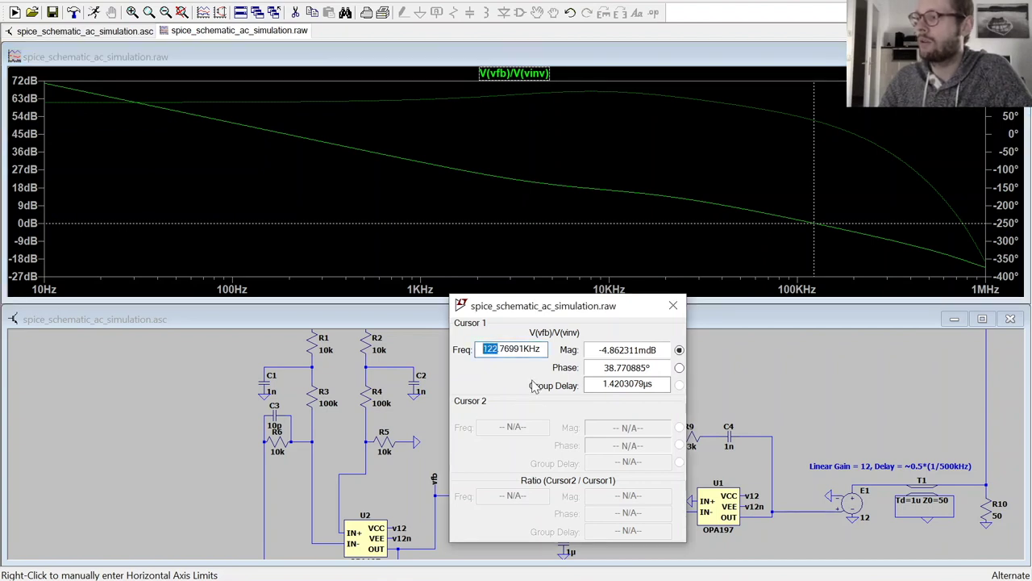
{"action": "left_click_drag", "start_coordinate": [616, 367], "coordinate": [609, 367]}
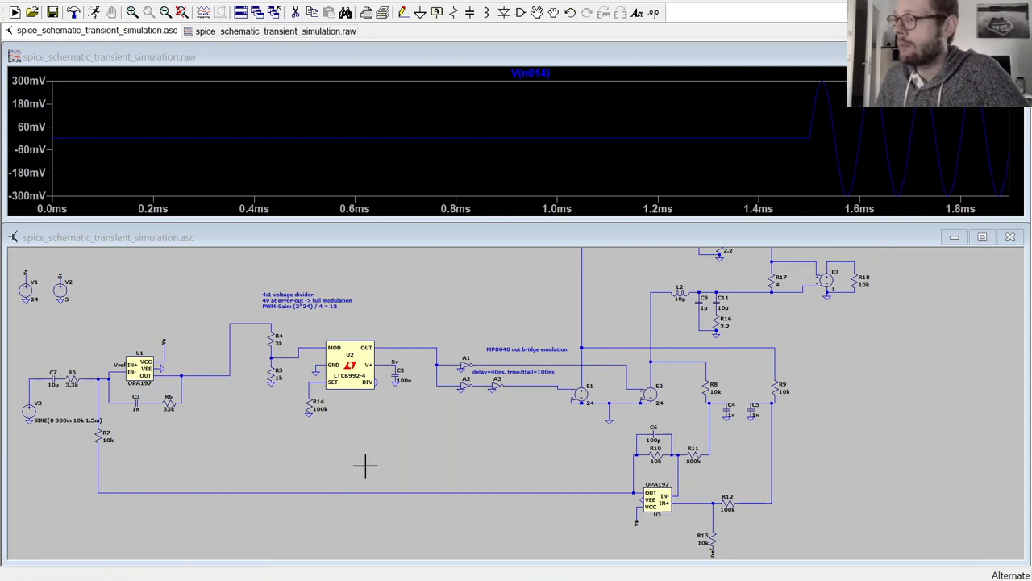
Examine the transient simulation schematic, from the input stage and 4:1 voltage divider through the MP8040 out bridge emulation to the output filters.
{"action": "scroll", "coordinate": [787, 373], "scroll_direction": "down", "scroll_amount": 1}
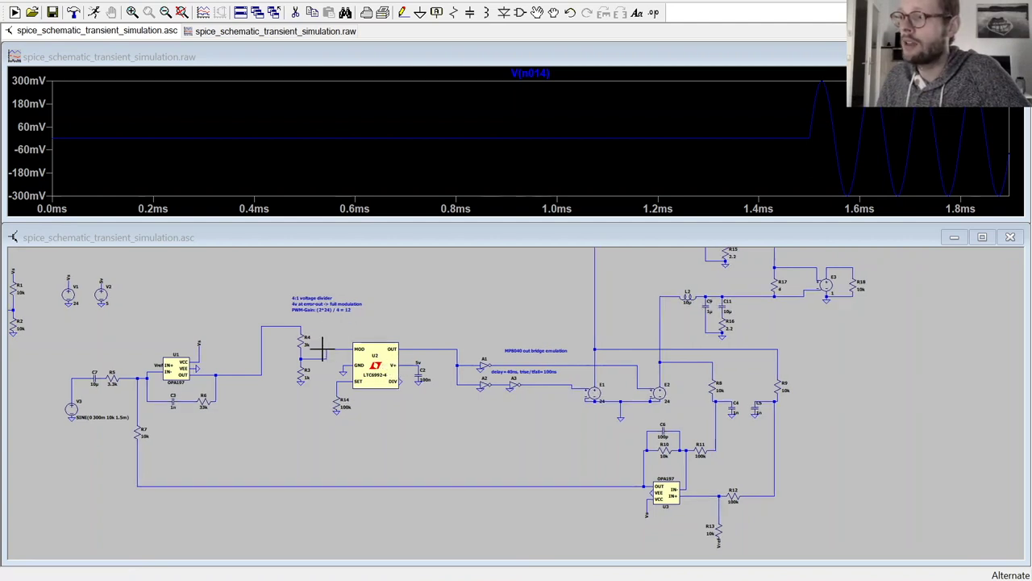
{"action": "scroll", "coordinate": [321, 353], "scroll_direction": "up", "scroll_amount": 1}
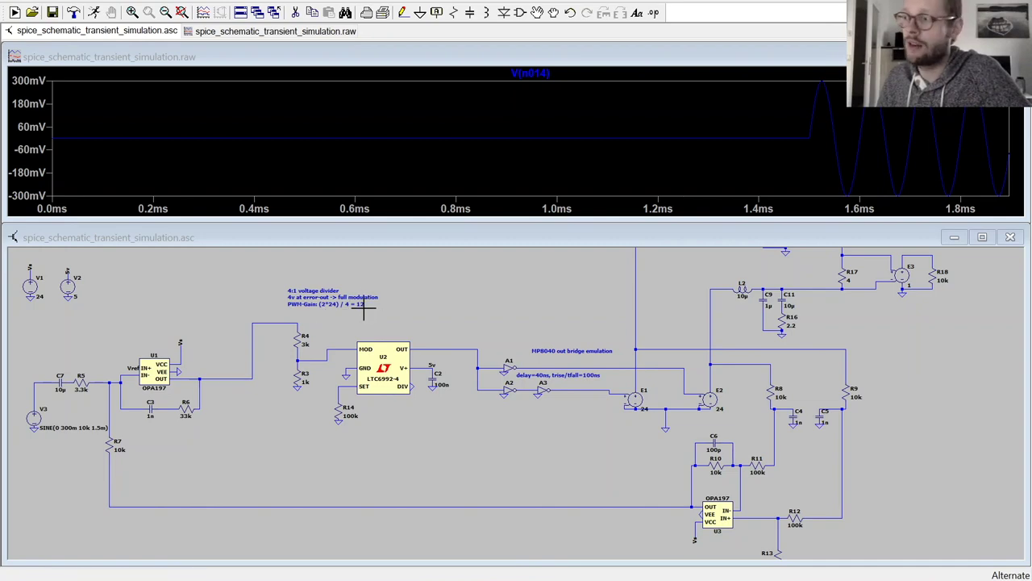
{"action": "scroll", "coordinate": [857, 325], "scroll_direction": "down", "scroll_amount": 5}
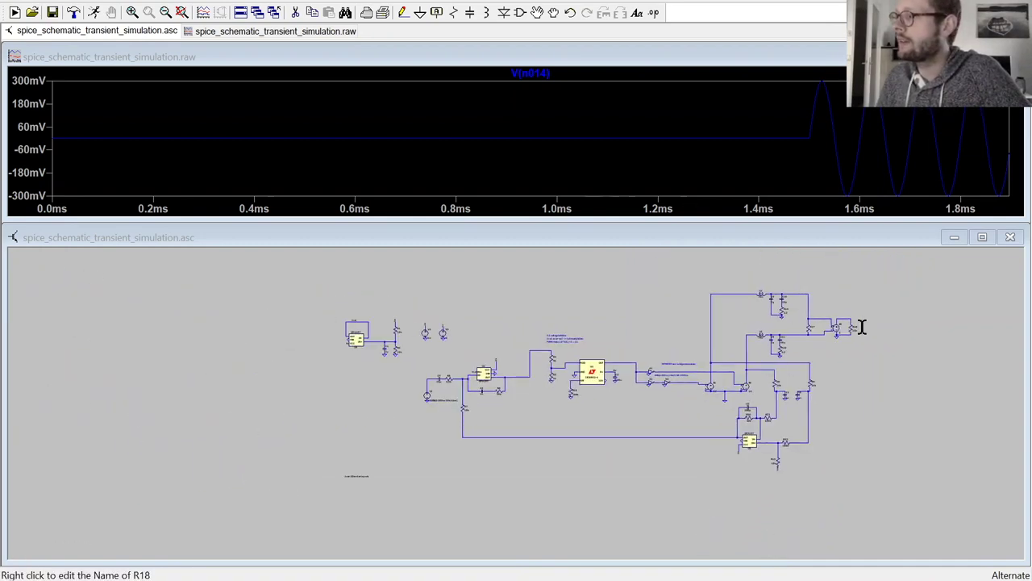
{"action": "scroll", "coordinate": [857, 324], "scroll_direction": "up", "scroll_amount": 4}
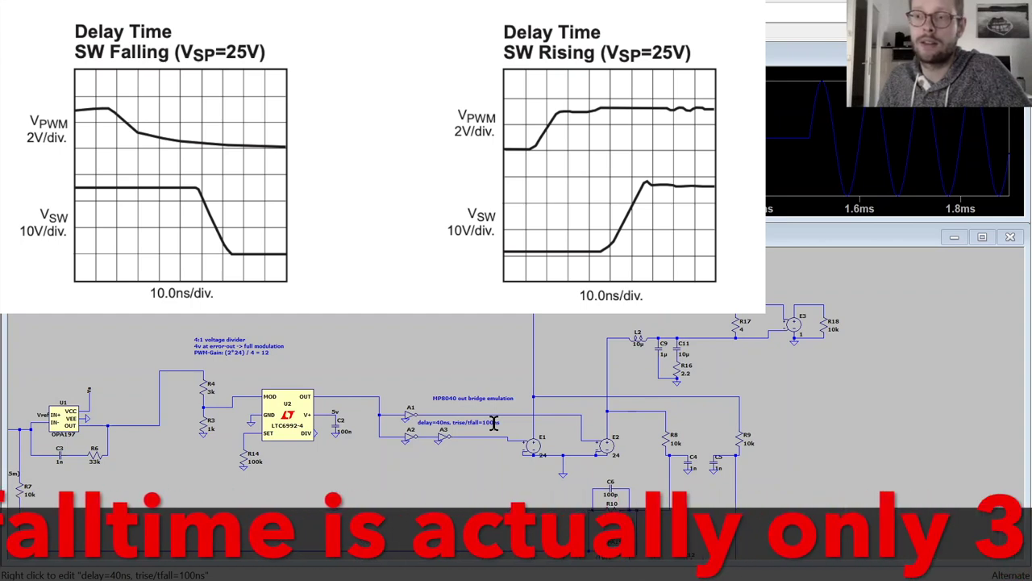
{"action": "scroll", "coordinate": [442, 455], "scroll_direction": "down", "scroll_amount": 2}
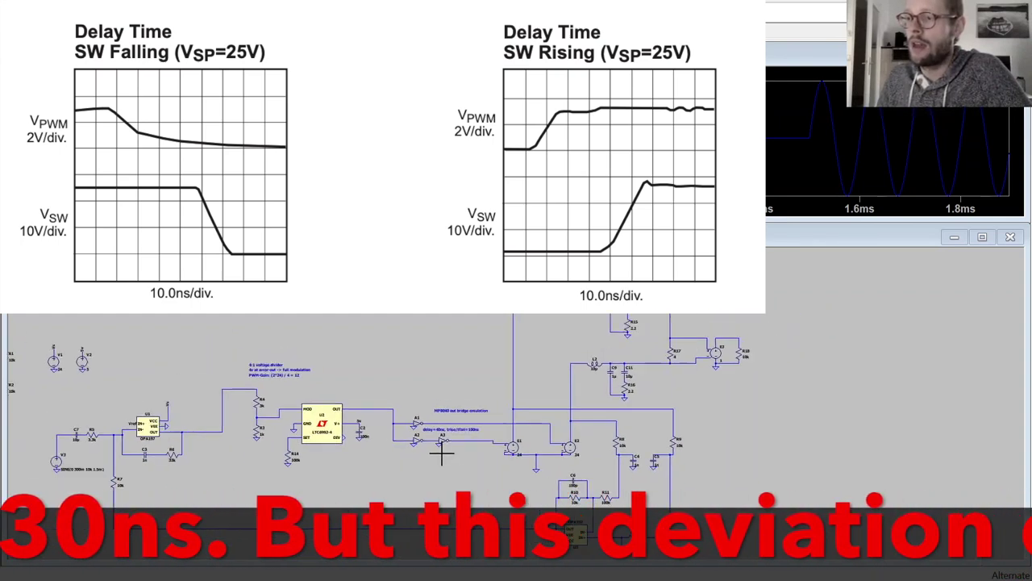
{"action": "scroll", "coordinate": [129, 496], "scroll_direction": "down", "scroll_amount": 1}
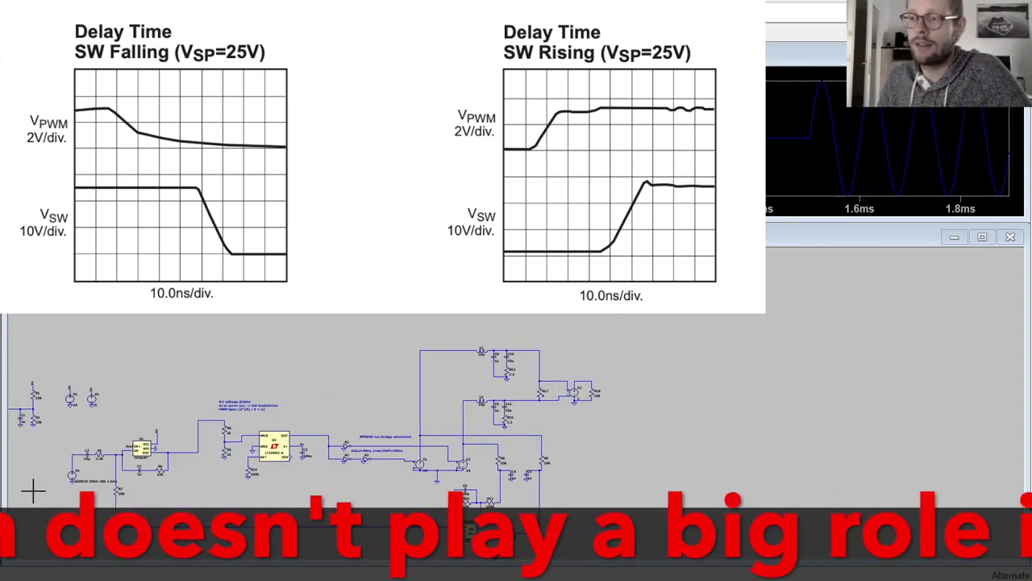
{"action": "scroll", "coordinate": [12, 489], "scroll_direction": "up", "scroll_amount": 3}
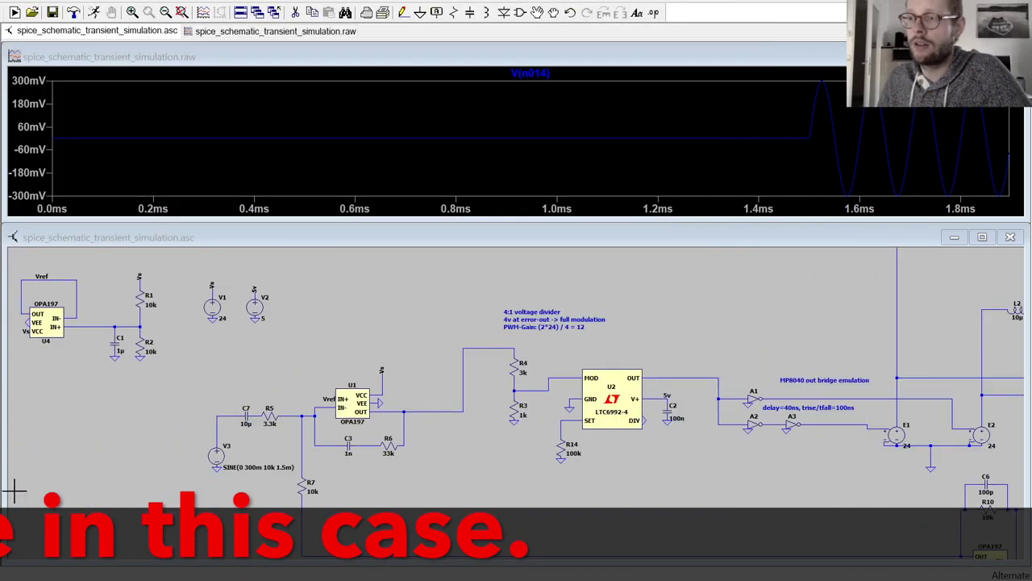
Plot the V(vs) and V(5v) supply voltages, followed by the R1–R2 divider midpoint and the Vref output of U4.
{"action": "left_click", "coordinate": [214, 286]}
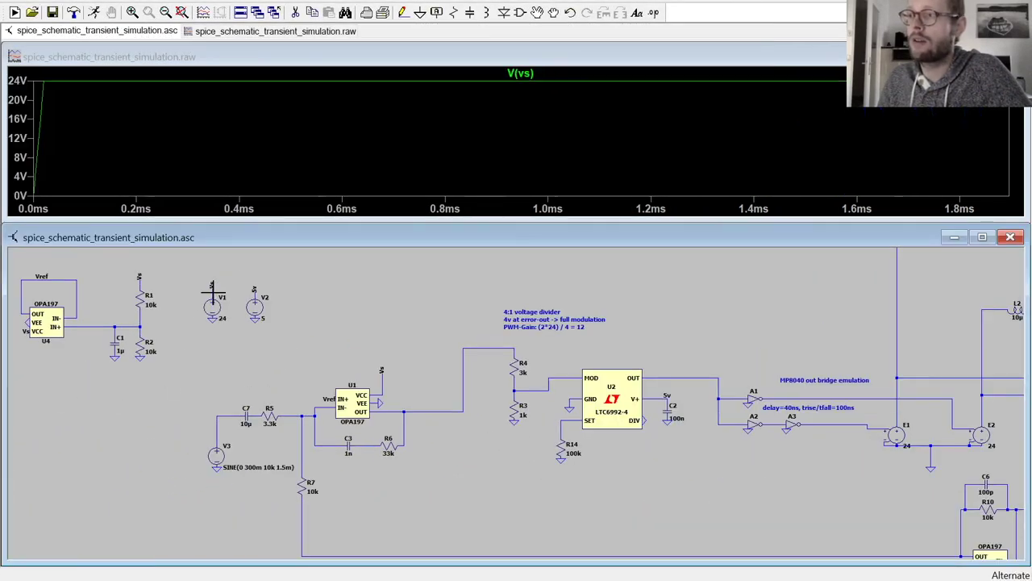
{"action": "left_click", "coordinate": [254, 287]}
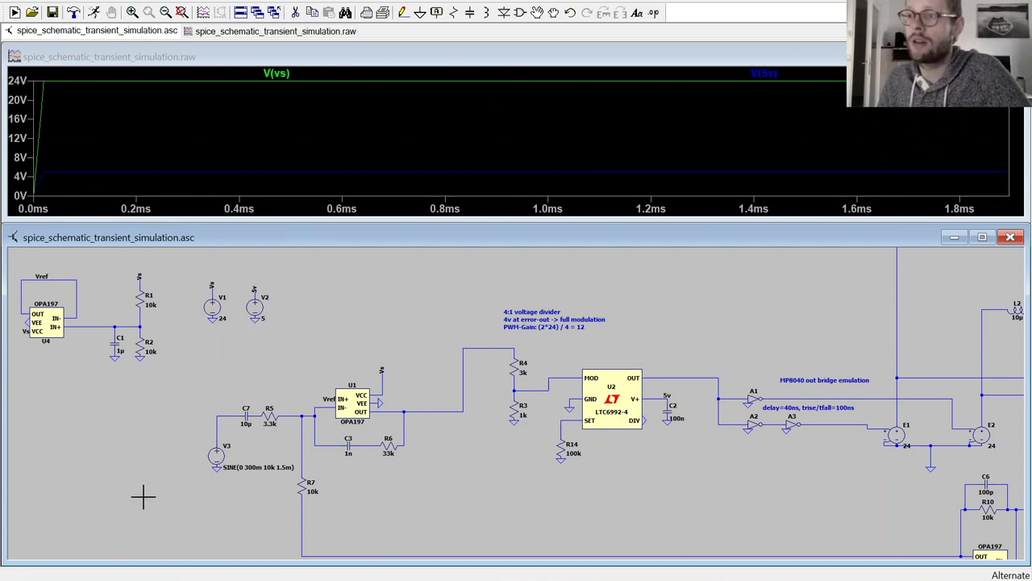
{"action": "left_click", "coordinate": [142, 319]}
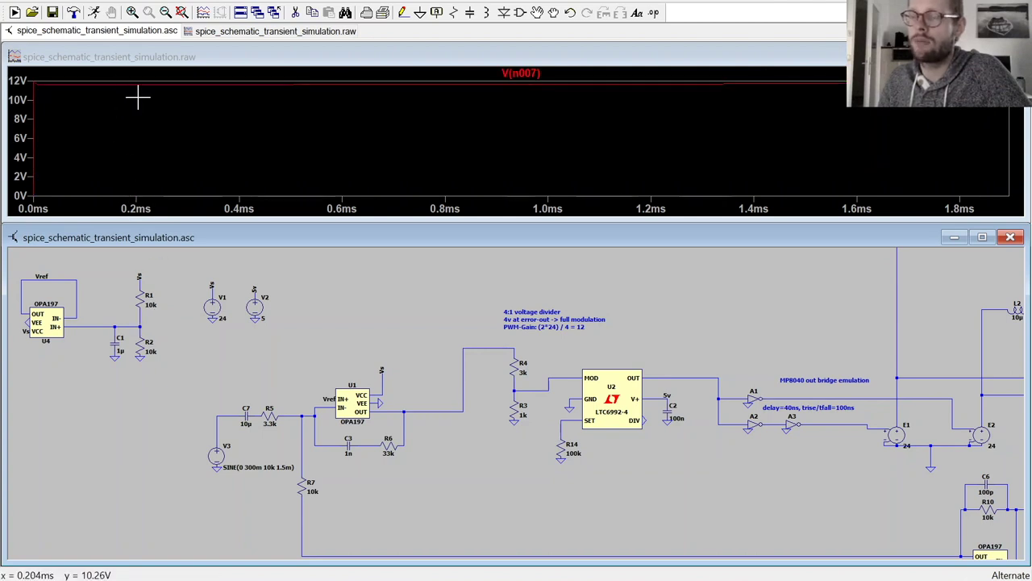
{"action": "left_click", "coordinate": [73, 278]}
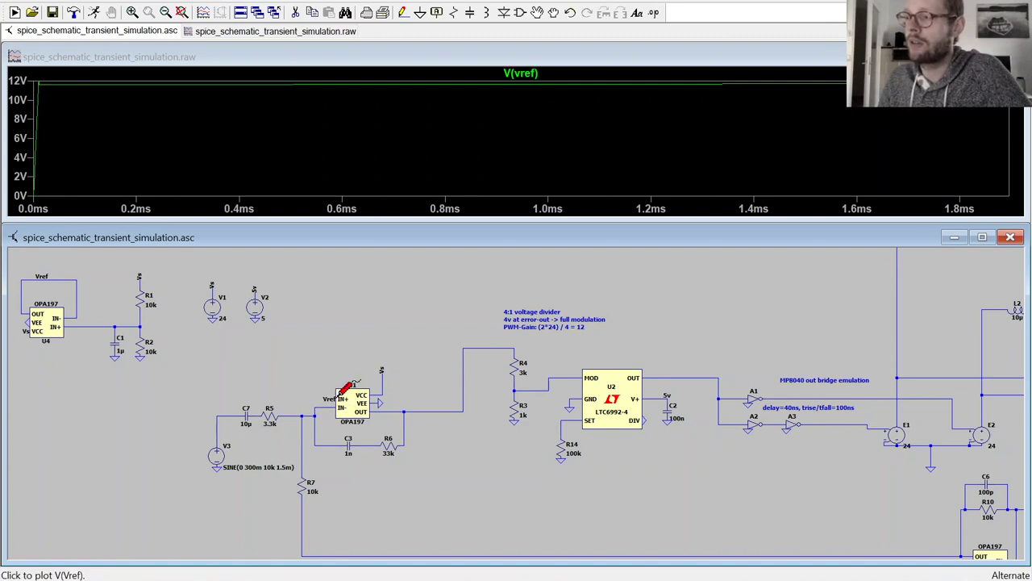
Plot the voltage at U1's inverting input, then at U2's MOD input, and examine the latter from about 1.48 ms onward.
{"action": "left_click", "coordinate": [316, 412]}
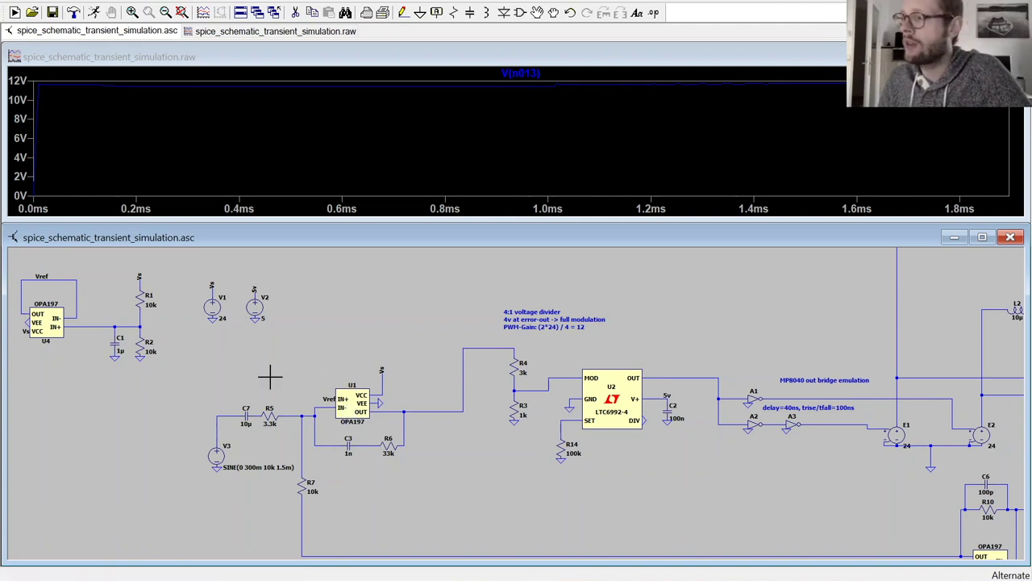
{"action": "left_click", "coordinate": [562, 375]}
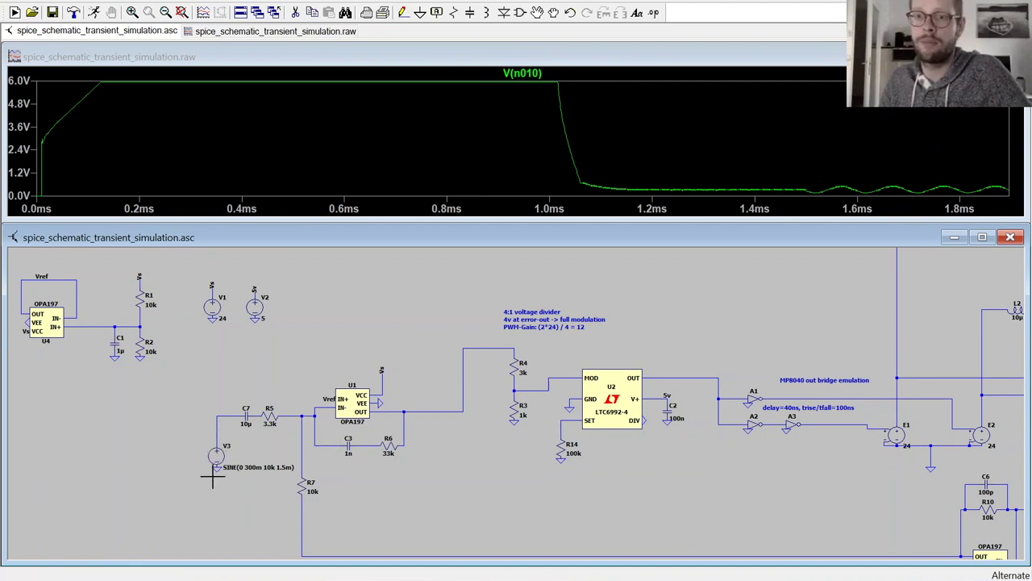
{"action": "left_click_drag", "start_coordinate": [804, 169], "coordinate": [1017, 209]}
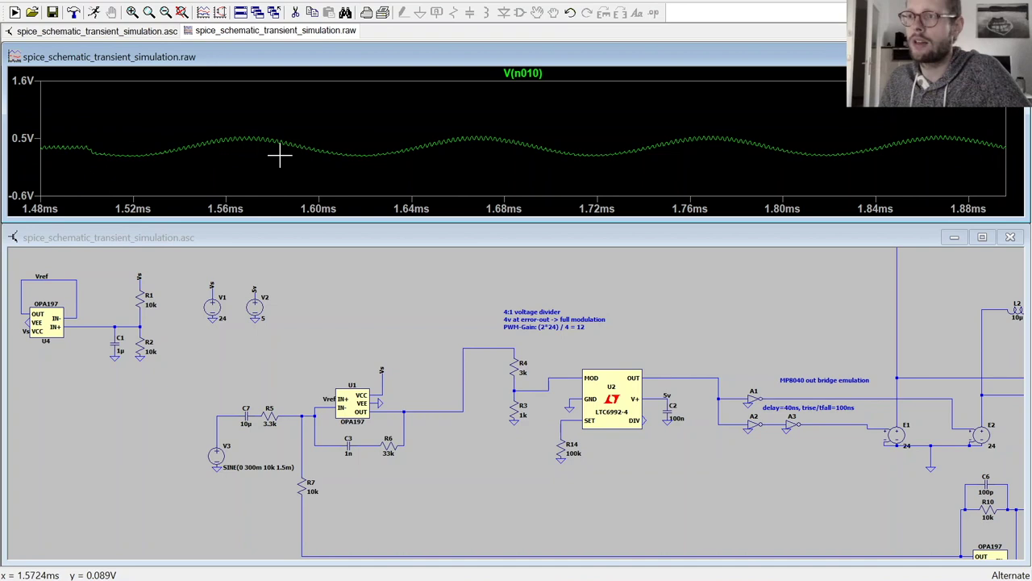
Add U2's OUT voltage to the MOD input plot, inspect individual PWM pulses around 1.665 ms, and restore the full time range.
{"action": "left_click", "coordinate": [666, 373]}
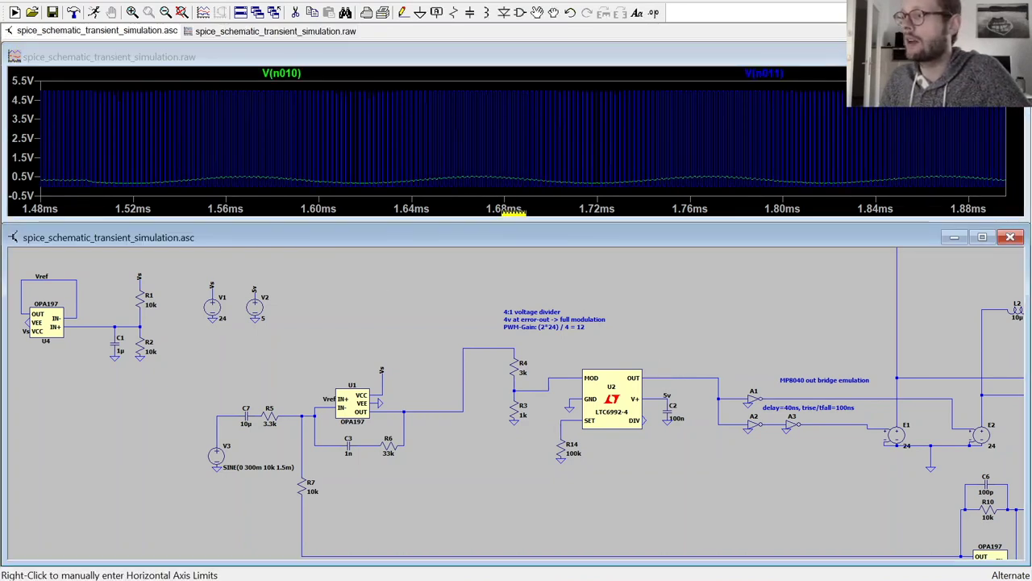
{"action": "left_click_drag", "start_coordinate": [432, 84], "coordinate": [537, 208]}
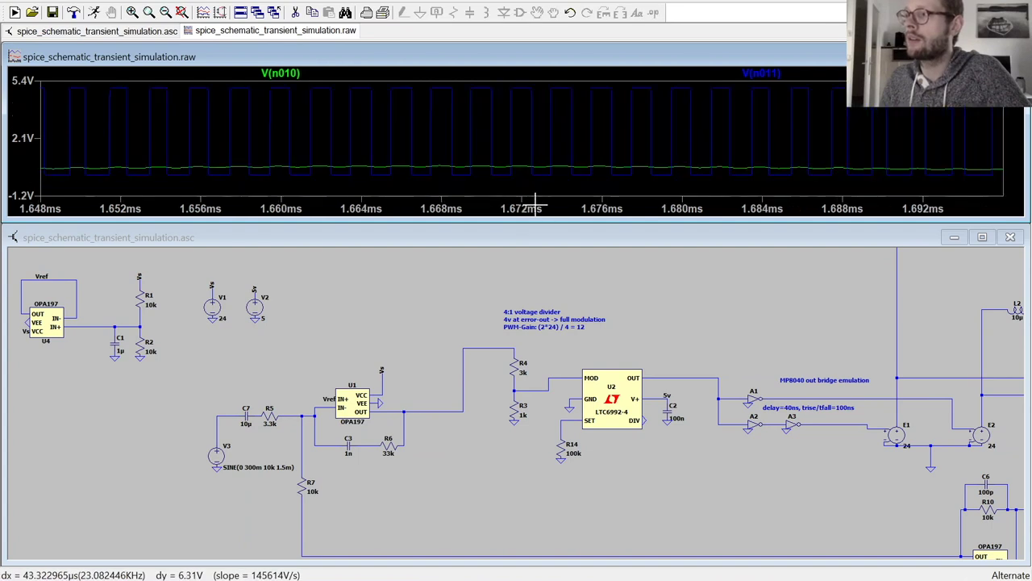
{"action": "left_click_drag", "start_coordinate": [350, 82], "coordinate": [392, 145]}
{"action": "right_click", "coordinate": [392, 145]}
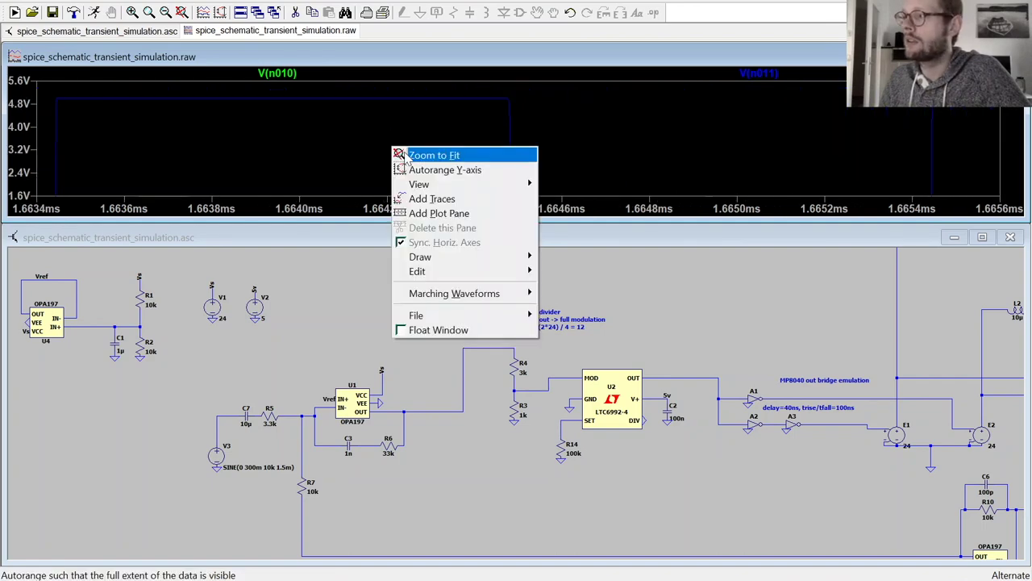
{"action": "left_click", "coordinate": [416, 151]}
Inspect the MP8040 out bridge emulation around inverters A1–A3 and sources E1 and E2.
{"action": "scroll", "coordinate": [448, 338], "scroll_direction": "down", "scroll_amount": 3}
{"action": "scroll", "coordinate": [882, 385], "scroll_direction": "up", "scroll_amount": 4}
{"action": "scroll", "coordinate": [398, 364], "scroll_direction": "up", "scroll_amount": 1}
{"action": "scroll", "coordinate": [398, 364], "scroll_direction": "up", "scroll_amount": 1}
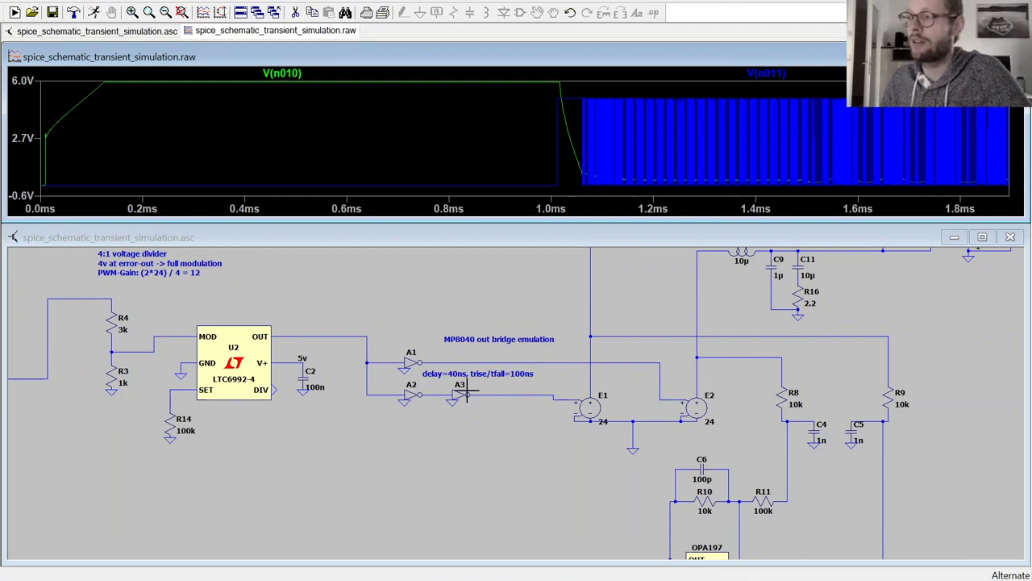
Inspect the component attributes of inverters A1 and A3, including A1's delay, rise and fall times, without changing them.
{"action": "right_click", "coordinate": [412, 363]}
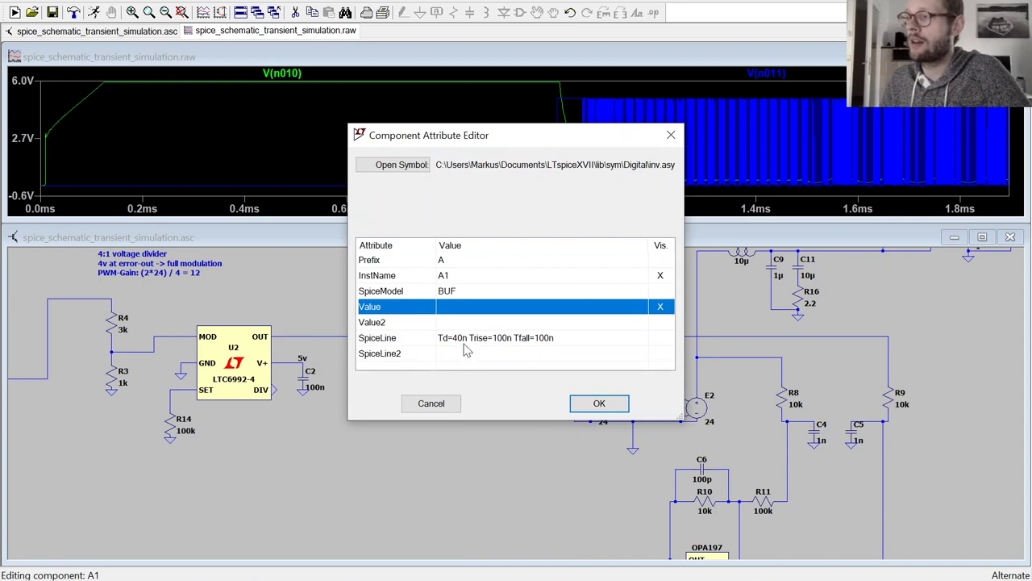
{"action": "left_click", "coordinate": [454, 402]}
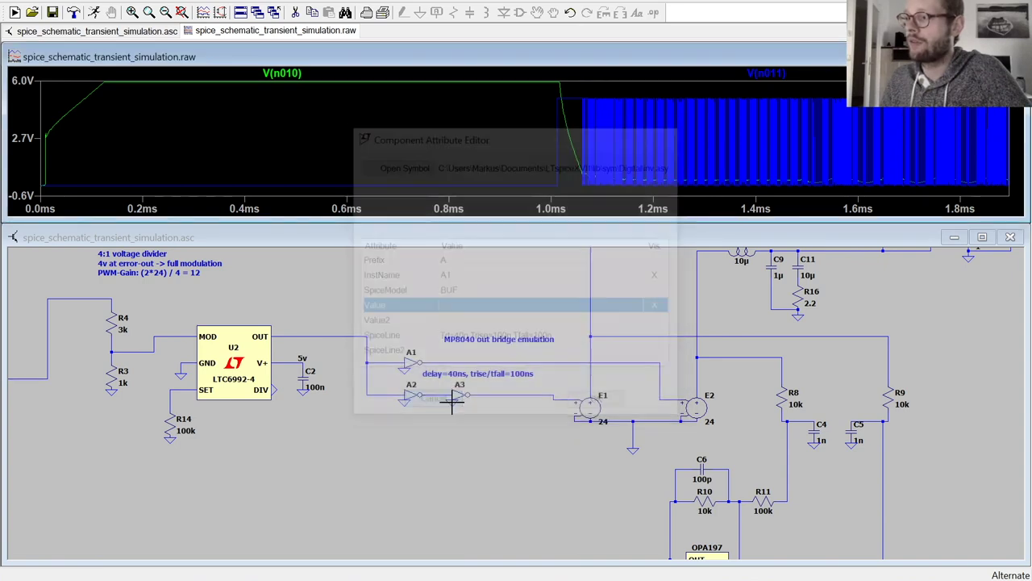
{"action": "right_click", "coordinate": [456, 397]}
{"action": "left_click", "coordinate": [434, 404]}
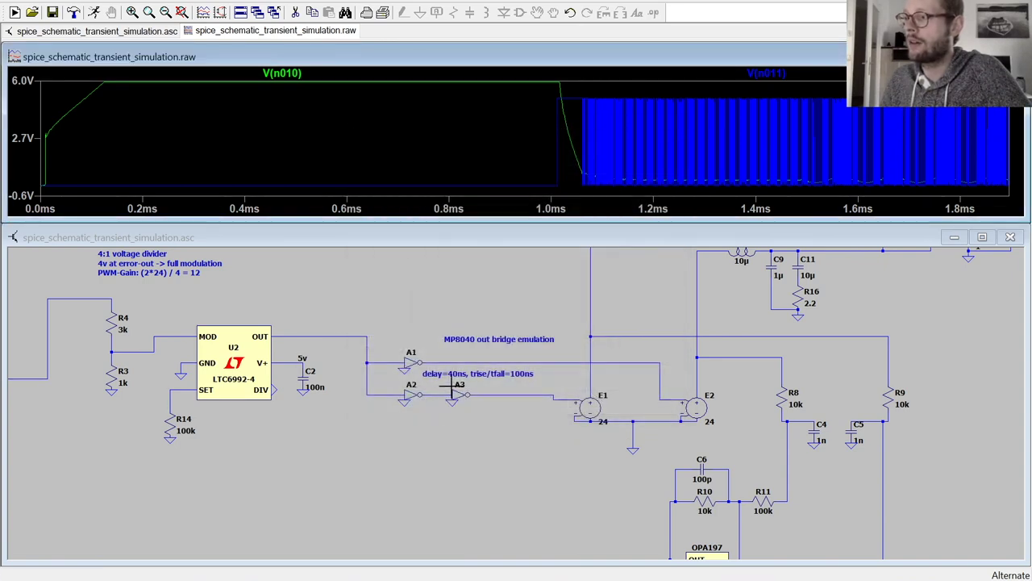
Plot the output voltages of inverters A1 and A3, zoom in around 1.43 ms, and replace them with the E1 and E2 bridge outputs.
{"action": "left_click", "coordinate": [444, 363]}
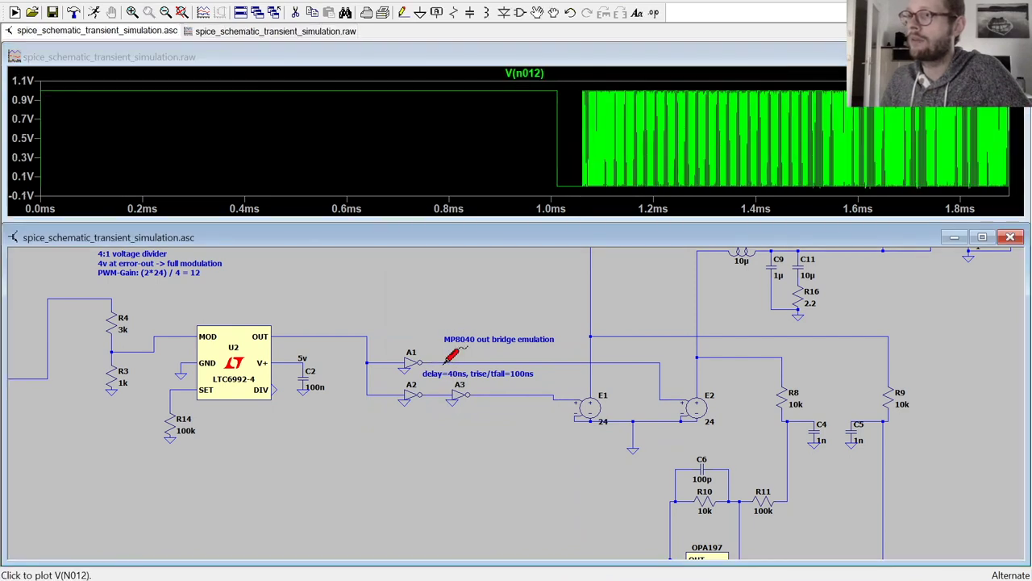
{"action": "left_click_drag", "start_coordinate": [750, 91], "coordinate": [800, 208]}
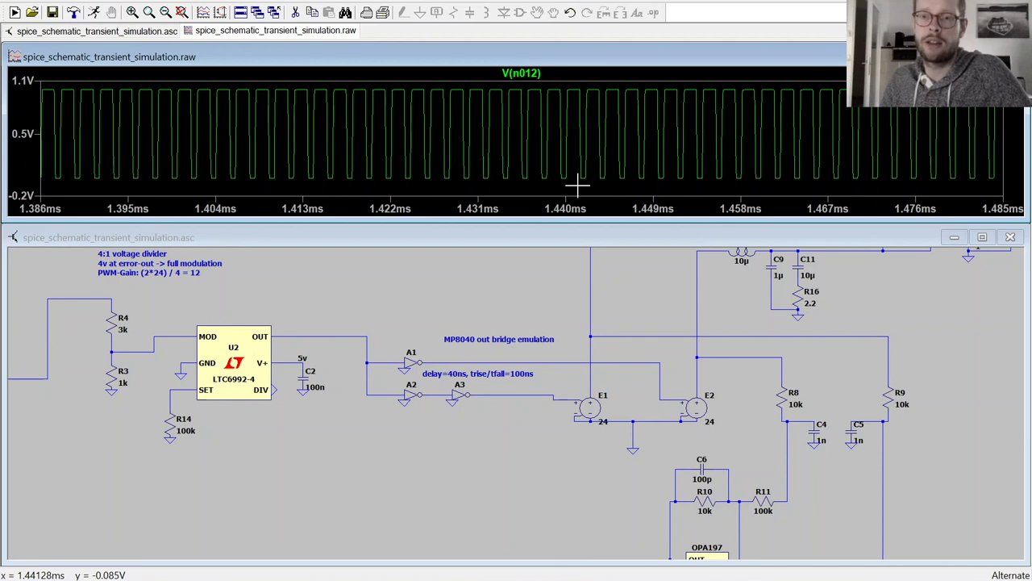
{"action": "left_click", "coordinate": [495, 395]}
{"action": "left_click_drag", "start_coordinate": [433, 81], "coordinate": [509, 192]}
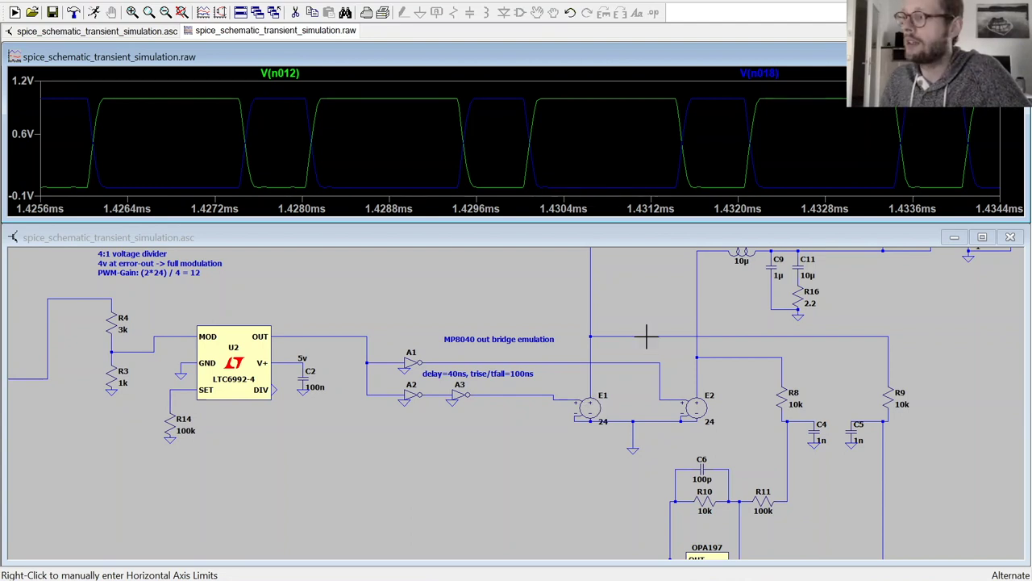
{"action": "left_click", "coordinate": [592, 335]}
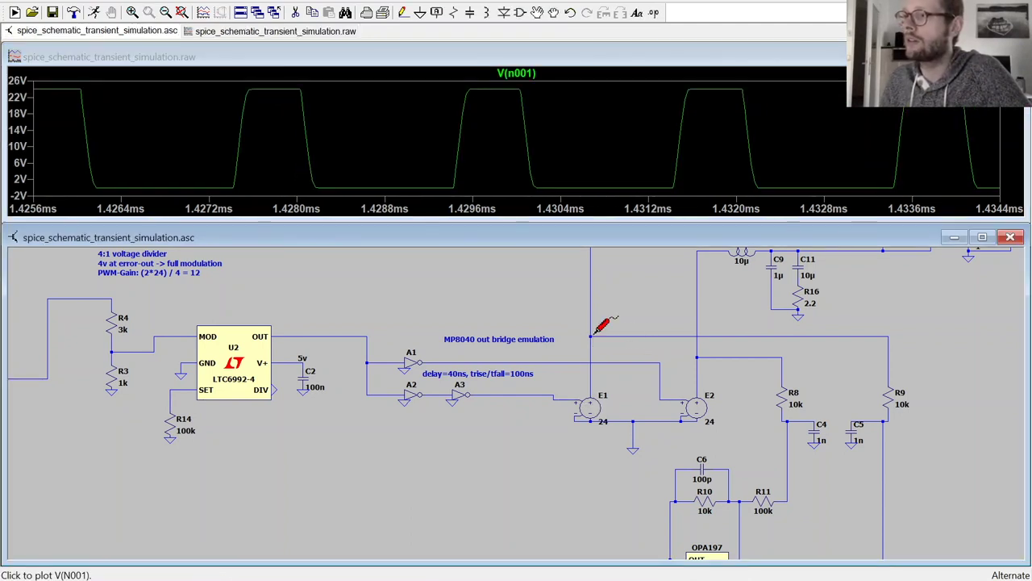
{"action": "left_click", "coordinate": [699, 355]}
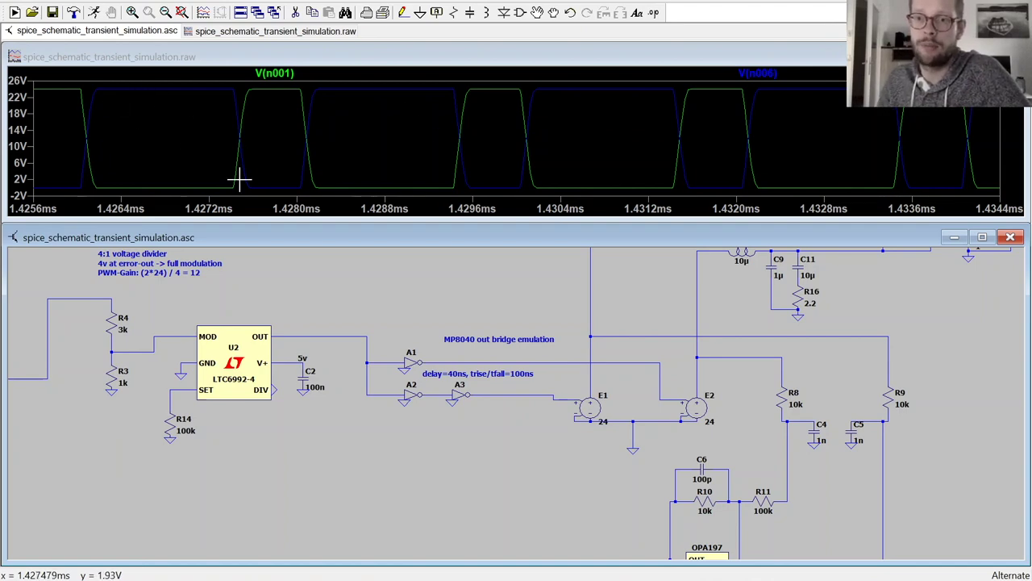
Plot the R8–C4 and R9–C5 node voltages over the full time range, add U3's output, and examine all three from 1.48 ms onward.
{"action": "scroll", "coordinate": [436, 330], "scroll_direction": "down", "scroll_amount": 2}
{"action": "scroll", "coordinate": [452, 330], "scroll_direction": "down", "scroll_amount": 2}
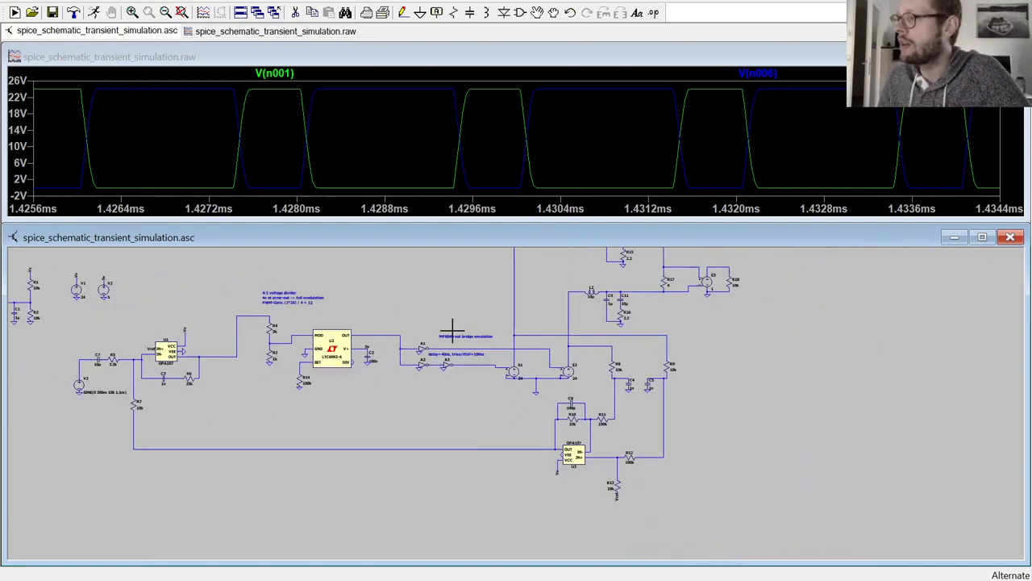
{"action": "scroll", "coordinate": [669, 372], "scroll_direction": "up", "scroll_amount": 3}
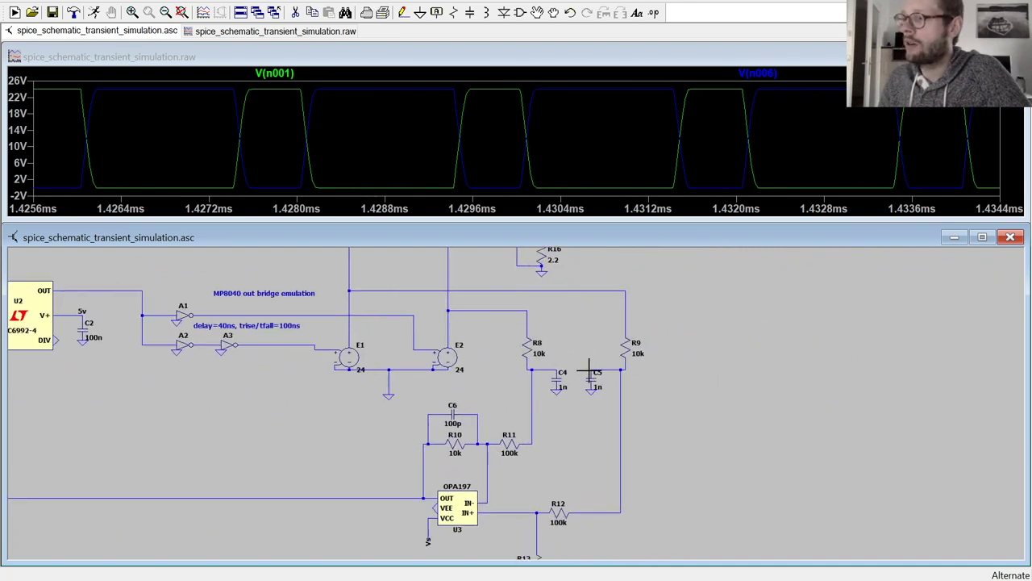
{"action": "left_click", "coordinate": [534, 366]}
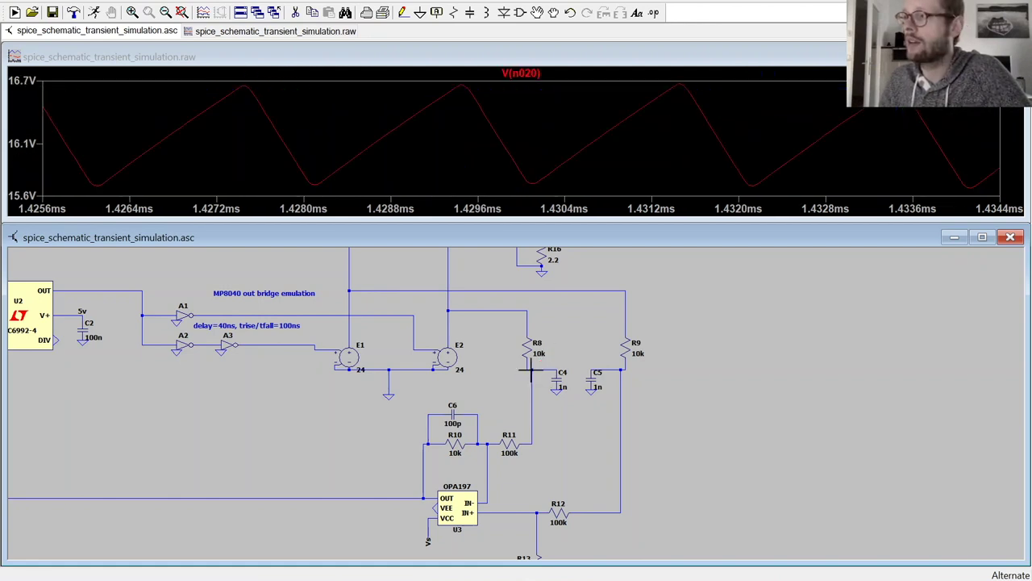
{"action": "left_click", "coordinate": [624, 369]}
{"action": "right_click", "coordinate": [494, 146]}
{"action": "left_click", "coordinate": [532, 154]}
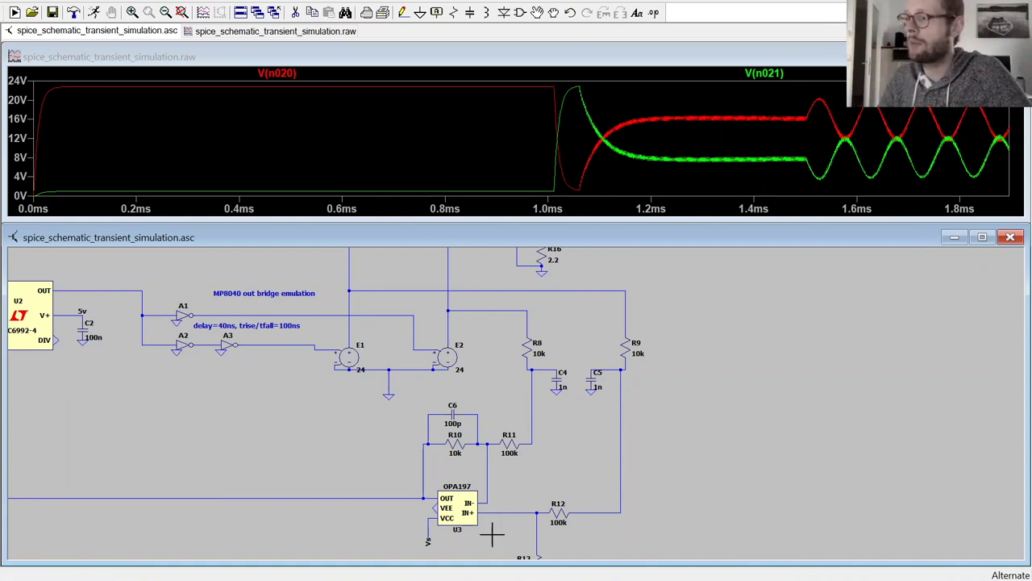
{"action": "left_click", "coordinate": [407, 497]}
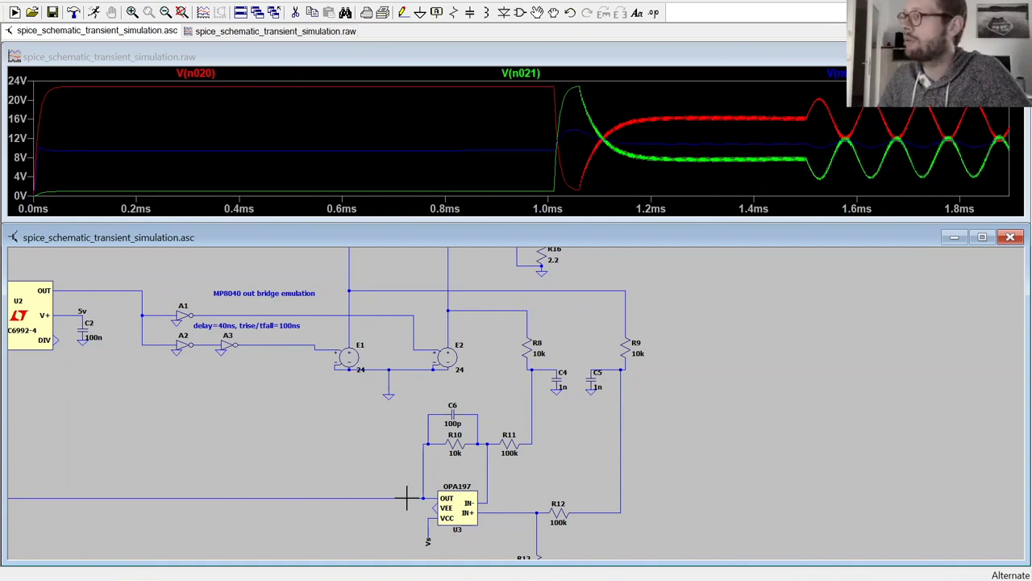
{"action": "left_click_drag", "start_coordinate": [804, 97], "coordinate": [1015, 173]}
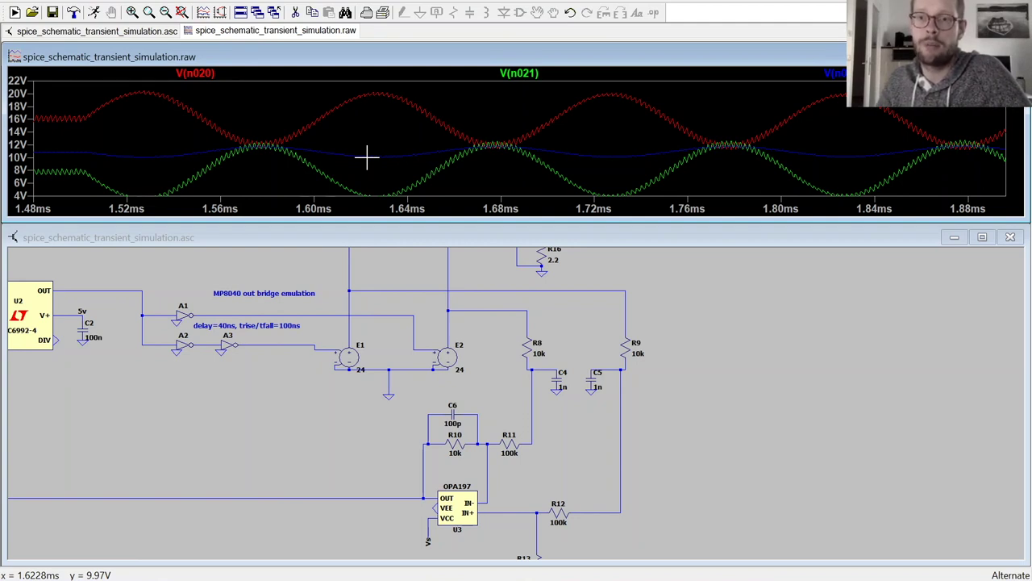
Plot only the output voltage of E3, which represents the differential voltage across load R17.
{"action": "scroll", "coordinate": [484, 418], "scroll_direction": "down", "scroll_amount": 5}
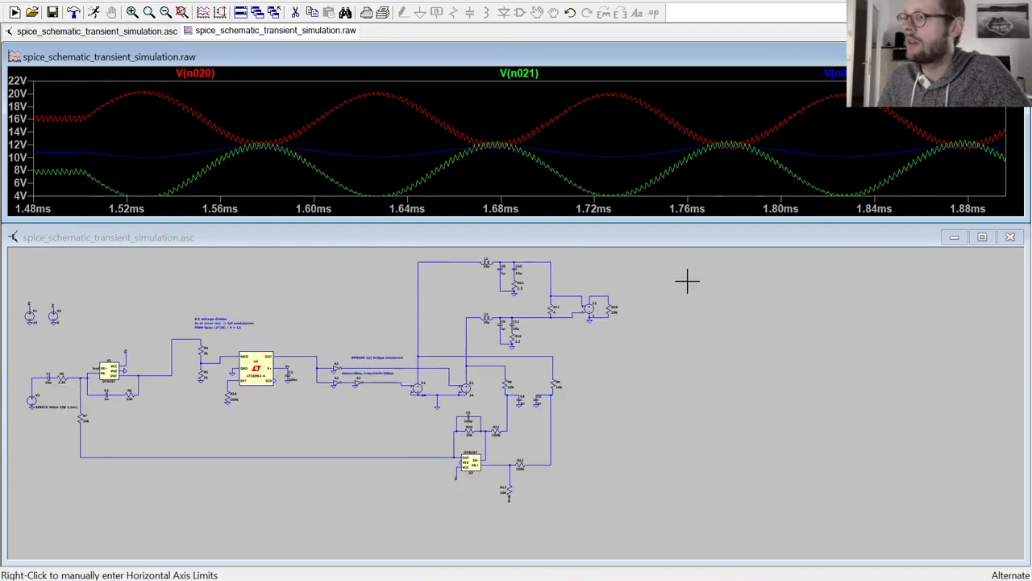
{"action": "scroll", "coordinate": [687, 280], "scroll_direction": "up", "scroll_amount": 4}
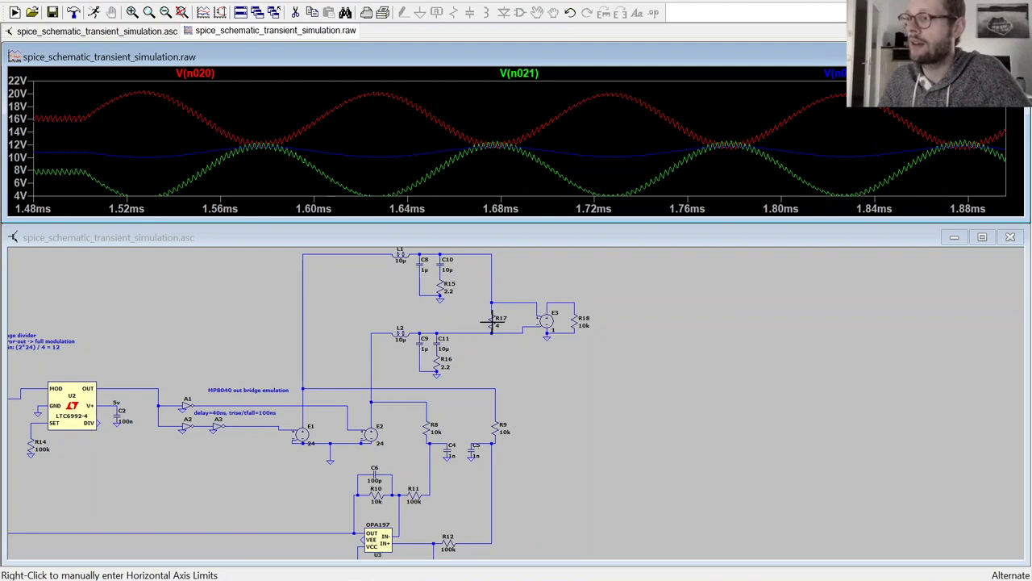
{"action": "left_click", "coordinate": [555, 302]}
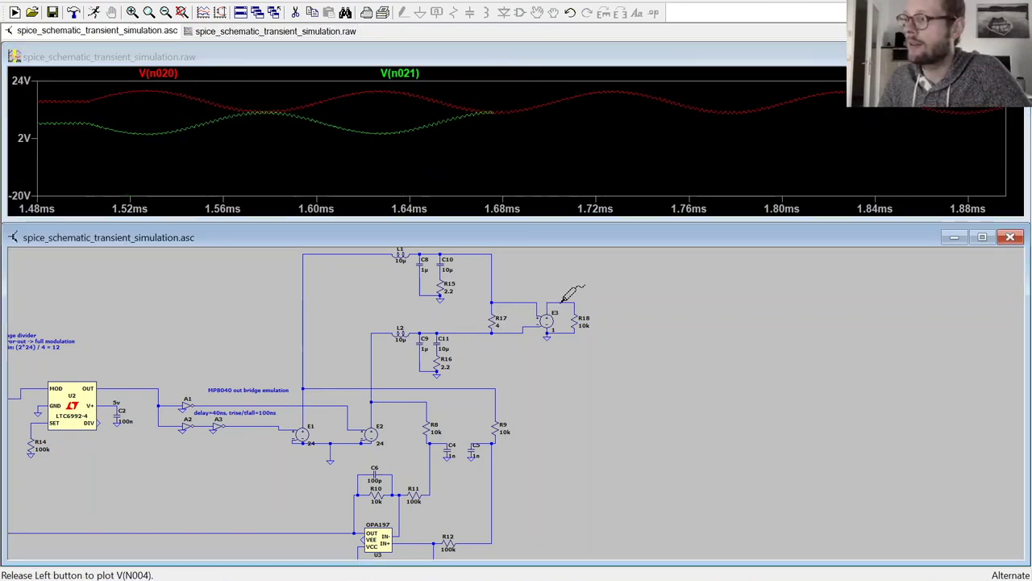
{"action": "left_click", "coordinate": [562, 302]}
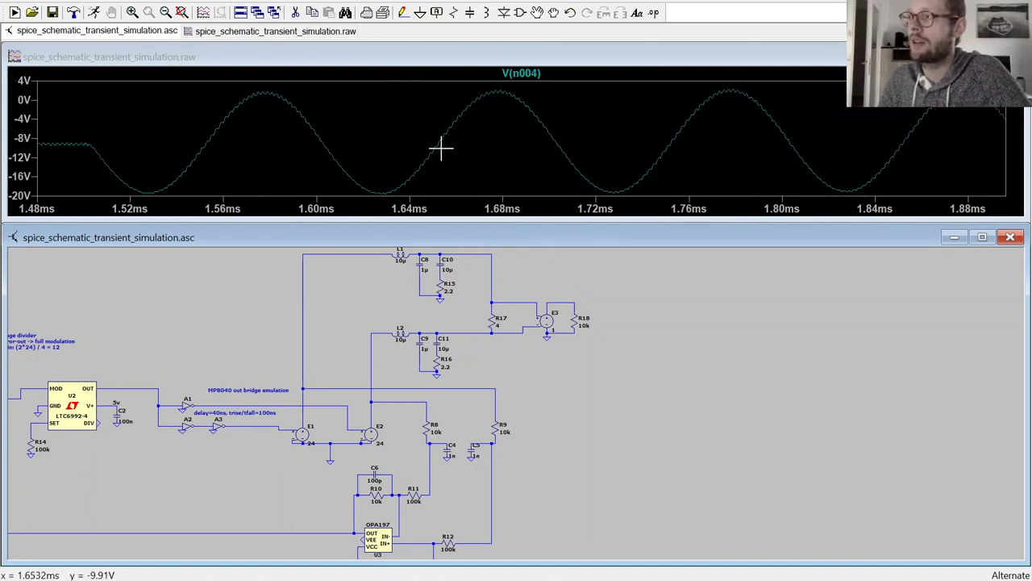
Add the V3 input signal to the E3 output plot, zoom in to compare the two waveforms, and restore the full time range.
{"action": "scroll", "coordinate": [307, 470], "scroll_direction": "down", "scroll_amount": 3}
{"action": "scroll", "coordinate": [154, 451], "scroll_direction": "up", "scroll_amount": 2}
{"action": "left_click", "coordinate": [162, 427]}
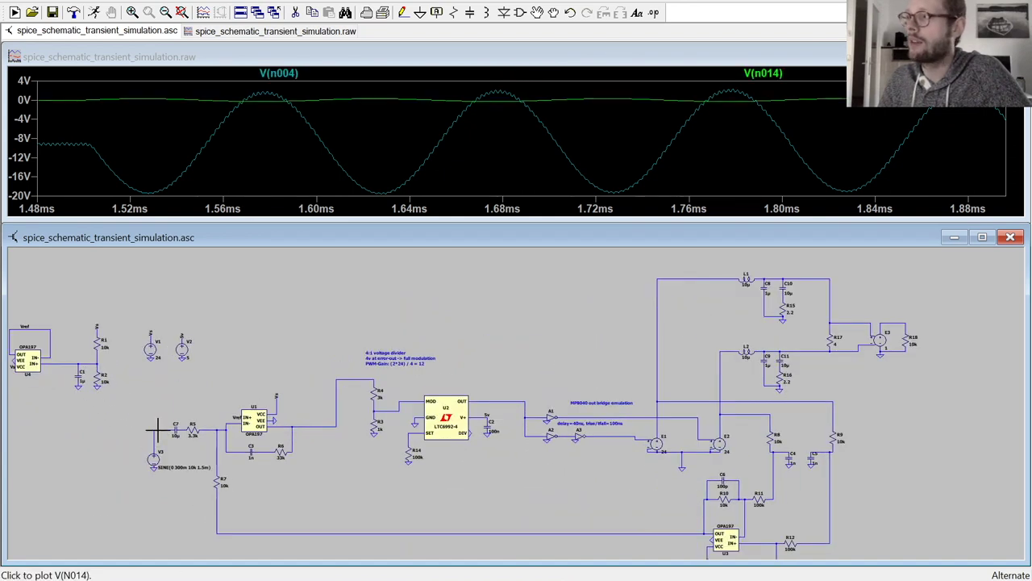
{"action": "left_click_drag", "start_coordinate": [164, 89], "coordinate": [1005, 108]}
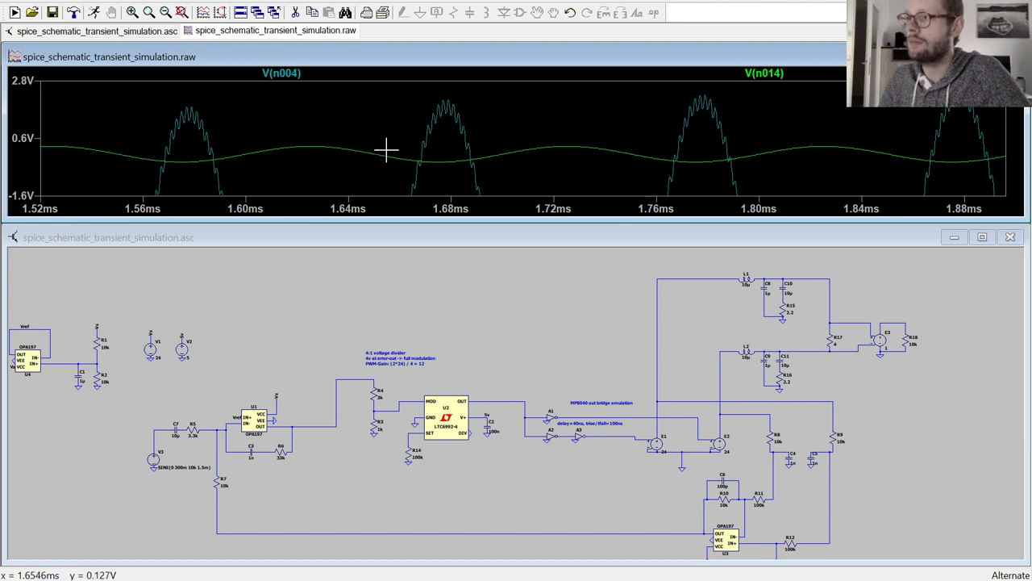
{"action": "right_click", "coordinate": [619, 122]}
{"action": "left_click", "coordinate": [642, 129]}
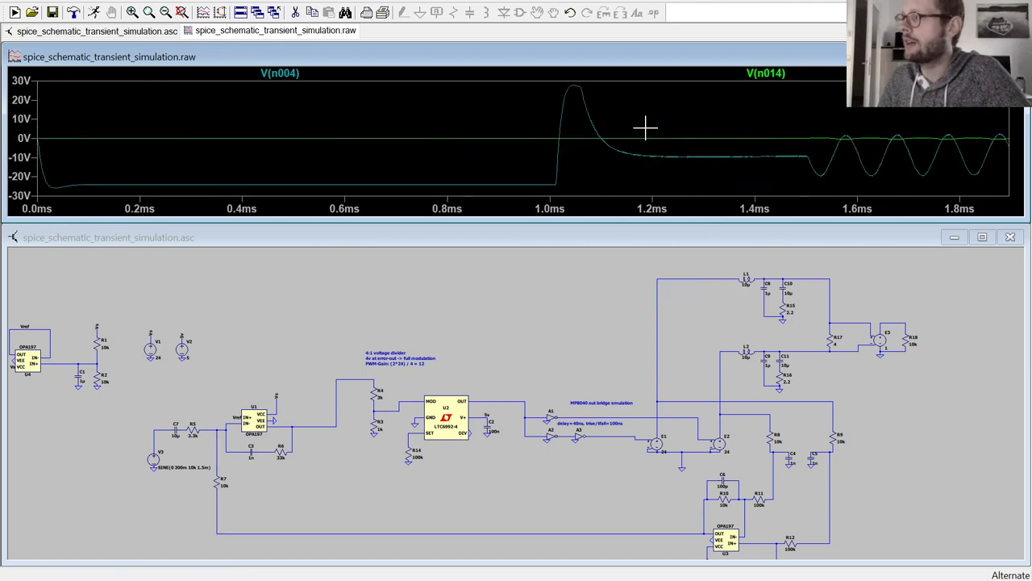